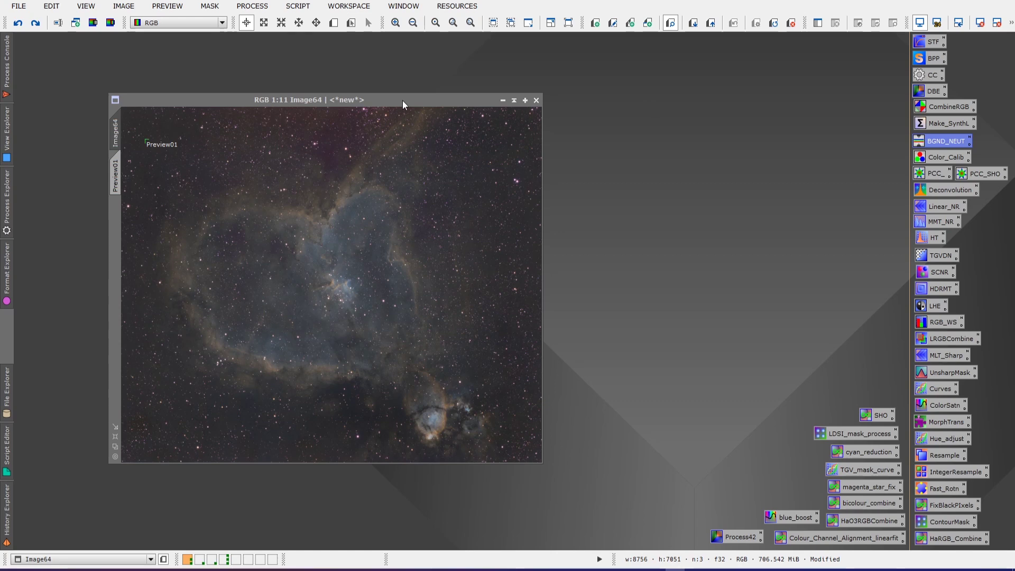
# Reposition the Heart Nebula window and review the Ha, SII and OIII masters in the other workspace.
pyautogui.moveTo(402, 101); pyautogui.dragTo(366, 81)
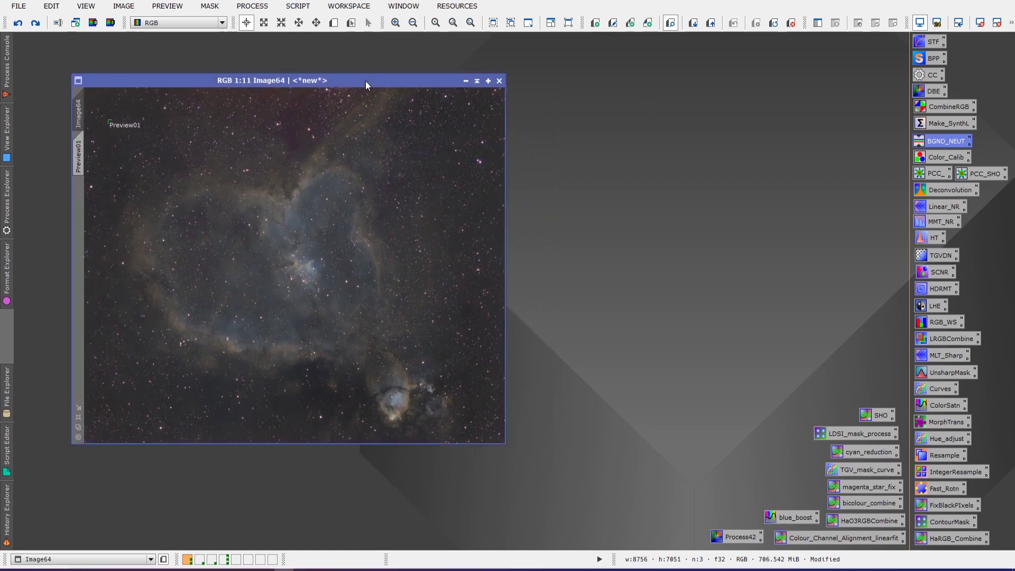
pyautogui.moveTo(366, 81); pyautogui.dragTo(378, 103)
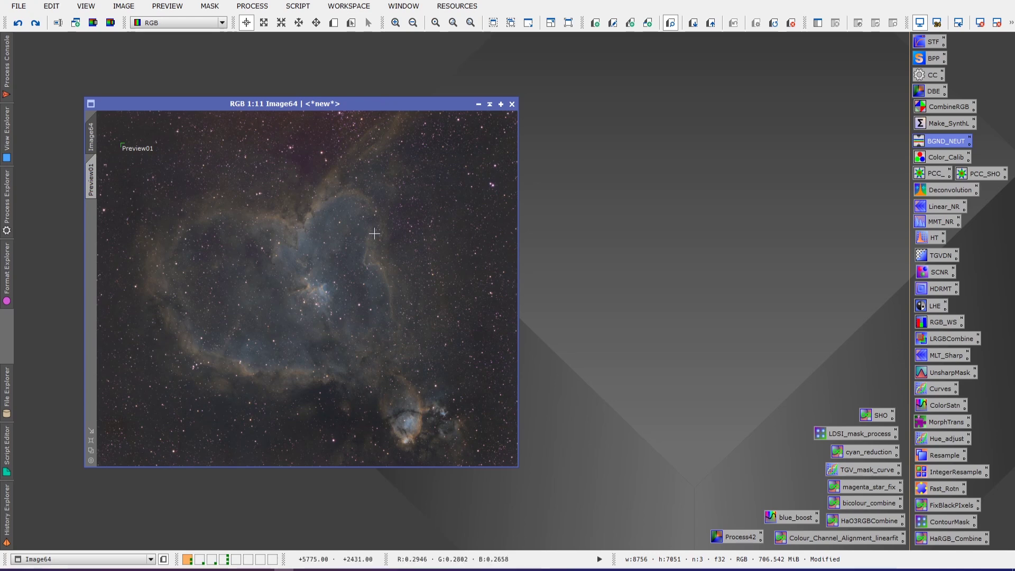
pyautogui.click(223, 559)
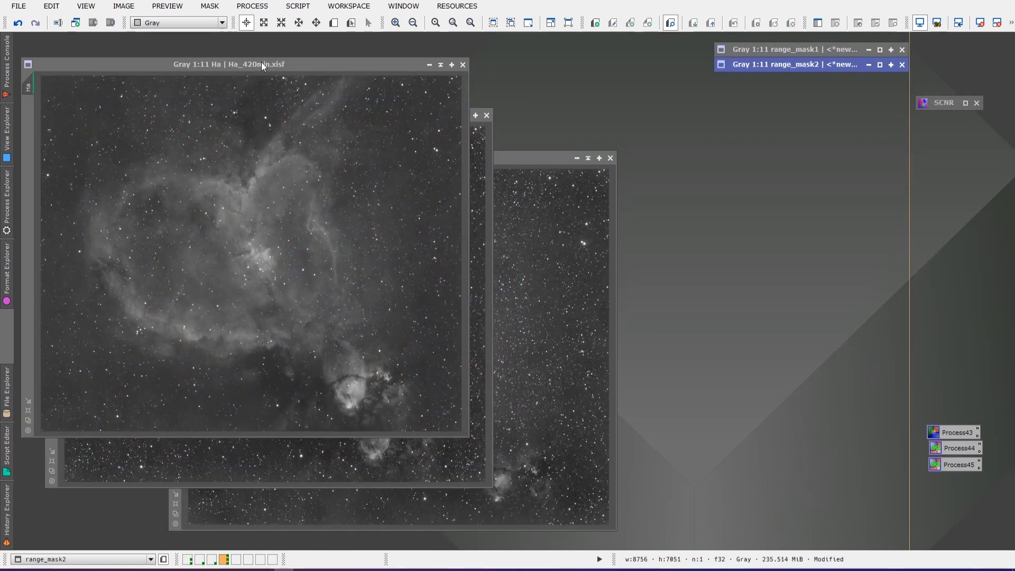
pyautogui.moveTo(261, 62); pyautogui.dragTo(270, 47)
pyautogui.click(485, 179)
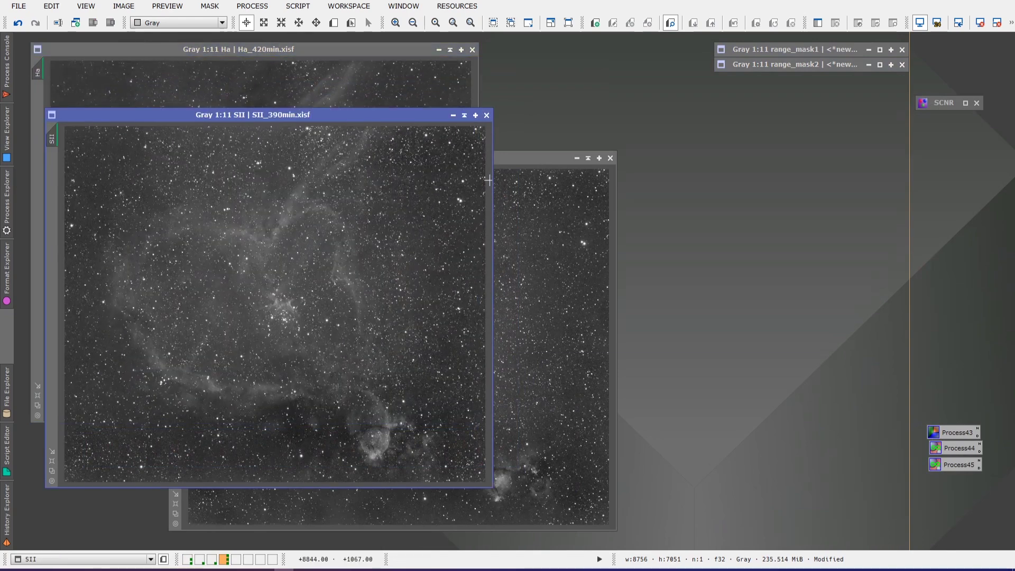
pyautogui.click(516, 174)
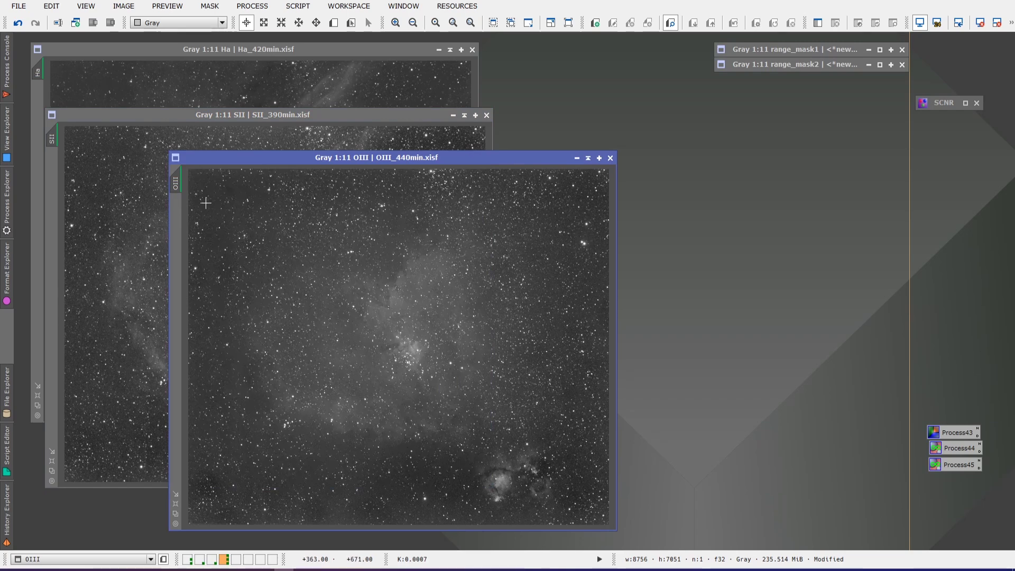
pyautogui.click(189, 563)
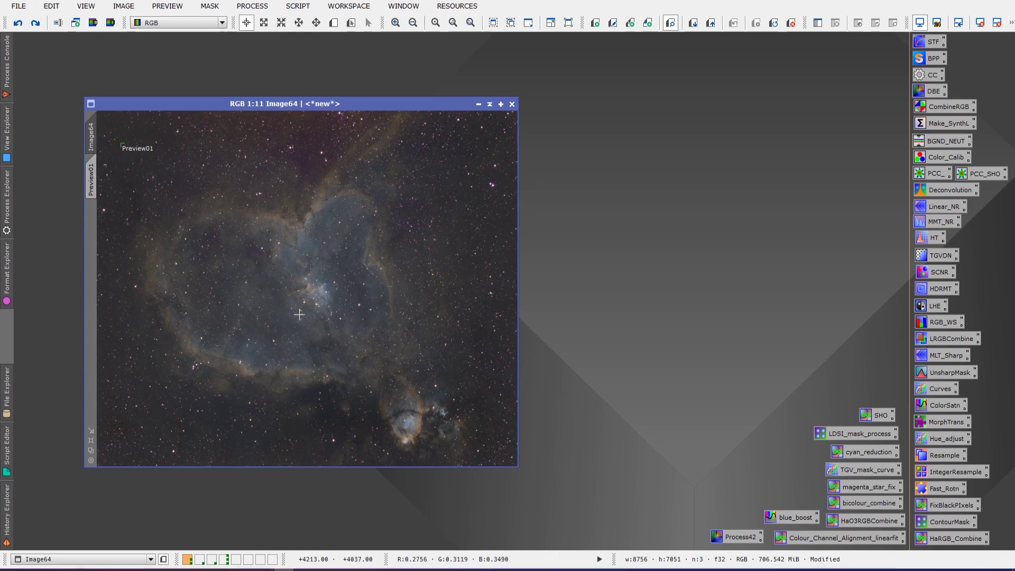
# Try a curves midpoint lift on the Heart Nebula with live preview, then discard it.
pyautogui.scroll(5, 288, 310)
pyautogui.scroll(1, 288, 309)
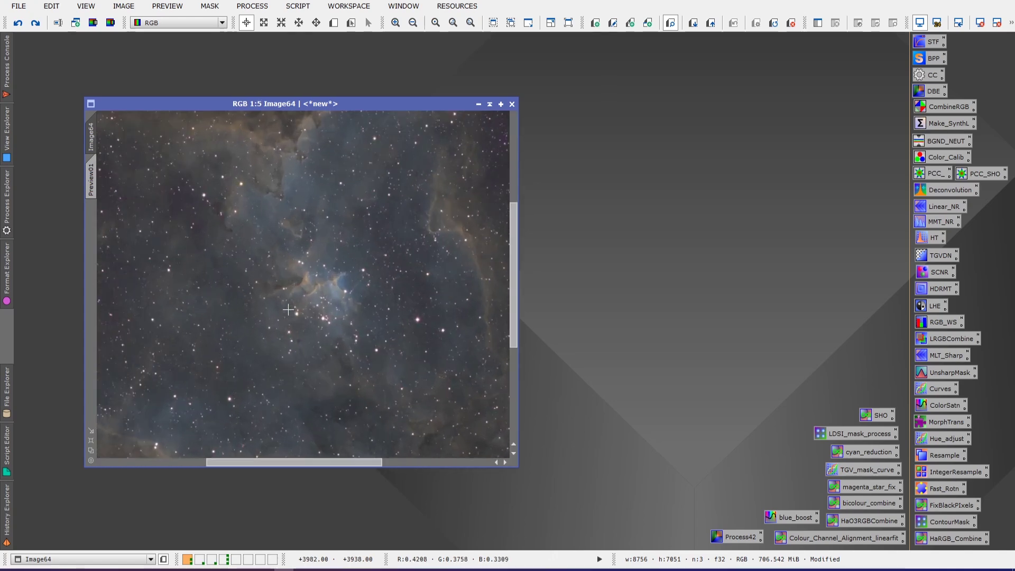
pyautogui.scroll(-2, 288, 309)
pyautogui.scroll(-3, 288, 315)
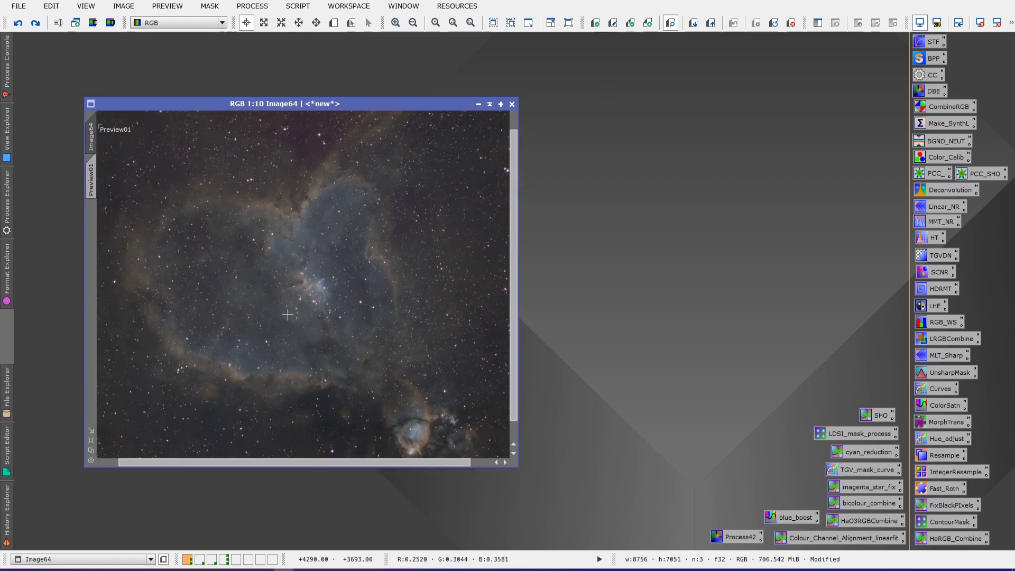
pyautogui.scroll(-1, 288, 315)
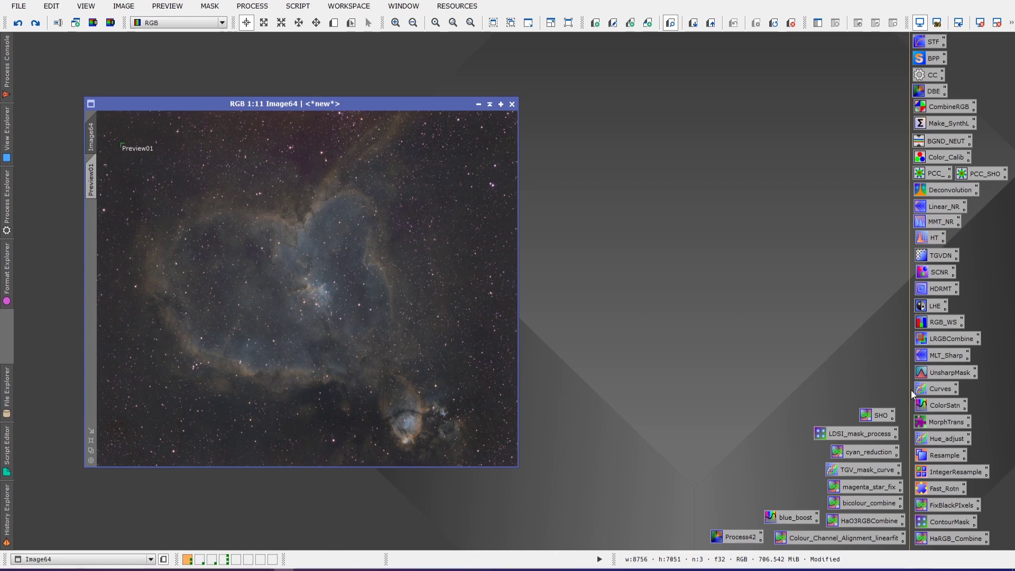
pyautogui.doubleClick(930, 390)
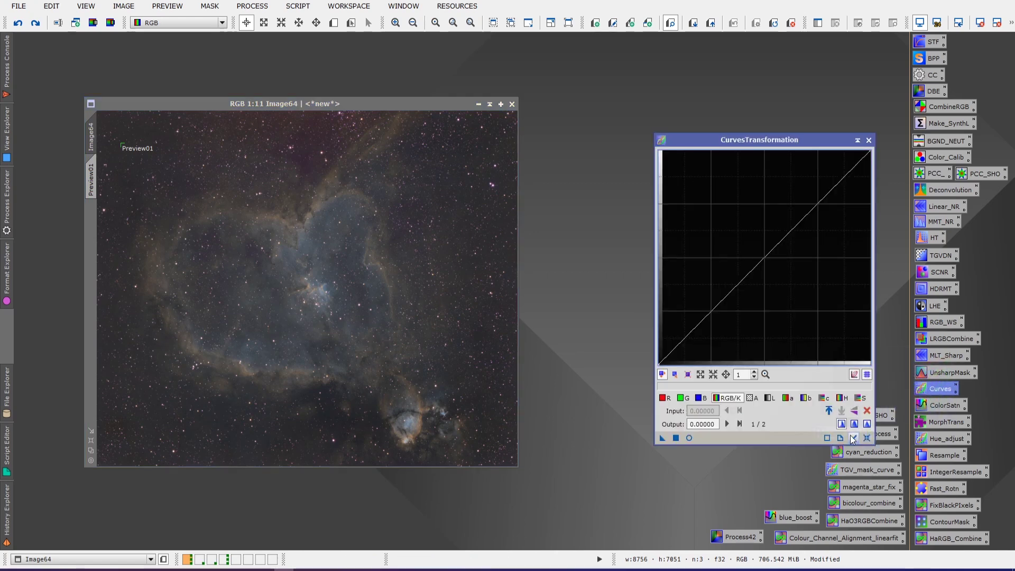
pyautogui.click(689, 438)
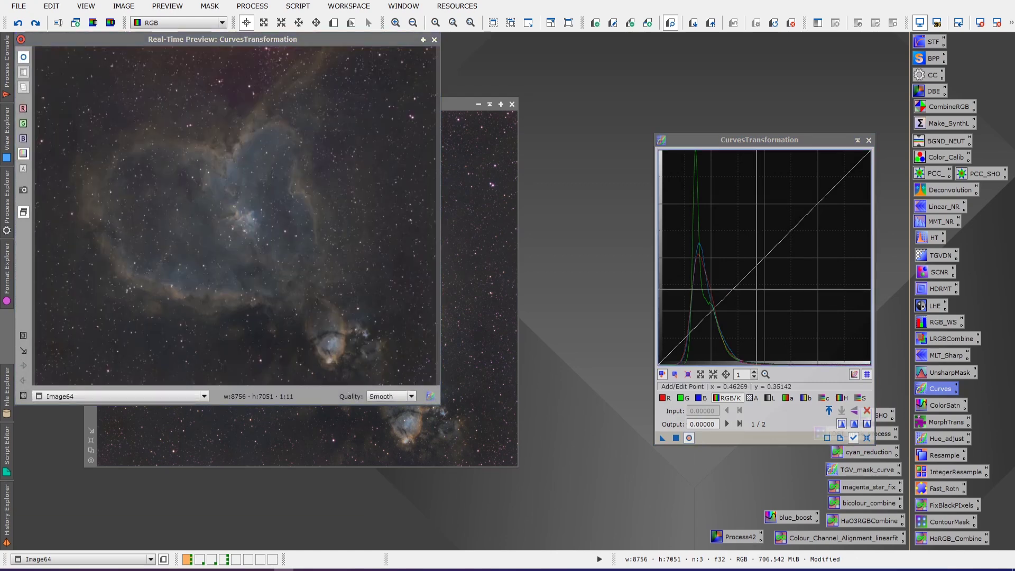
pyautogui.moveTo(763, 265); pyautogui.dragTo(734, 196)
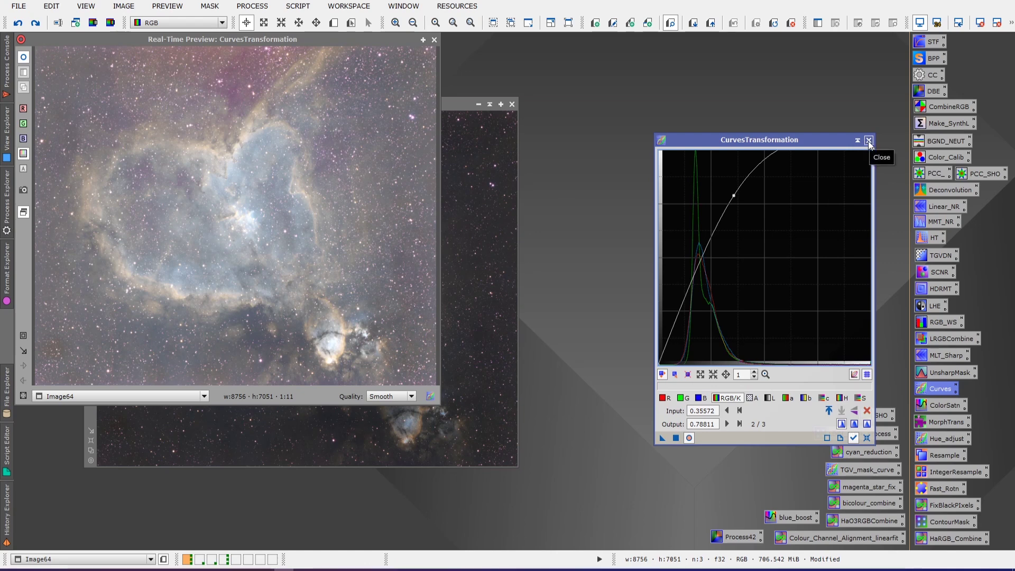
pyautogui.click(869, 140)
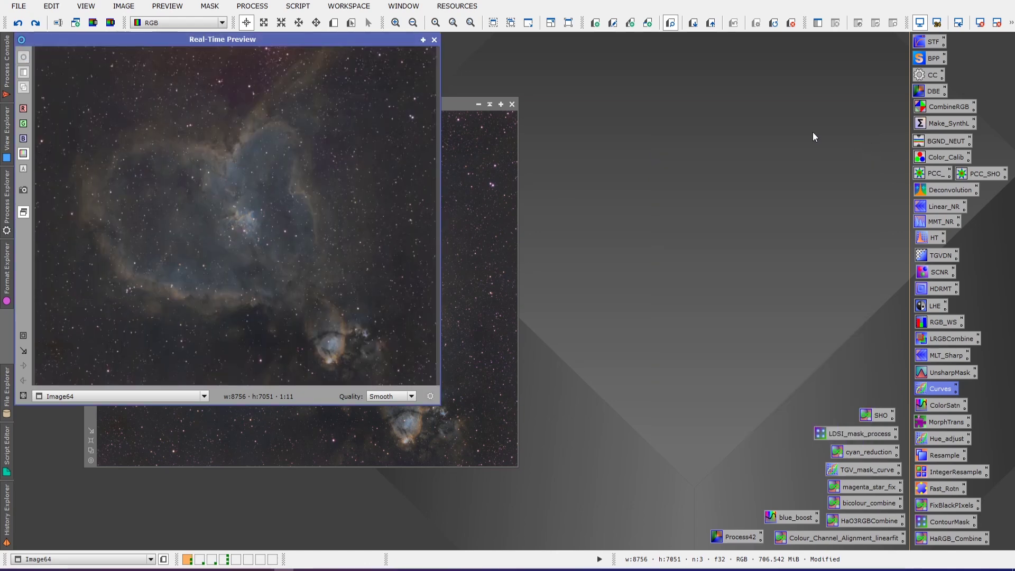
# Close the live preview, reposition the Heart Nebula window, and bring up SCNR settings.
pyautogui.moveTo(323, 40); pyautogui.dragTo(339, 59)
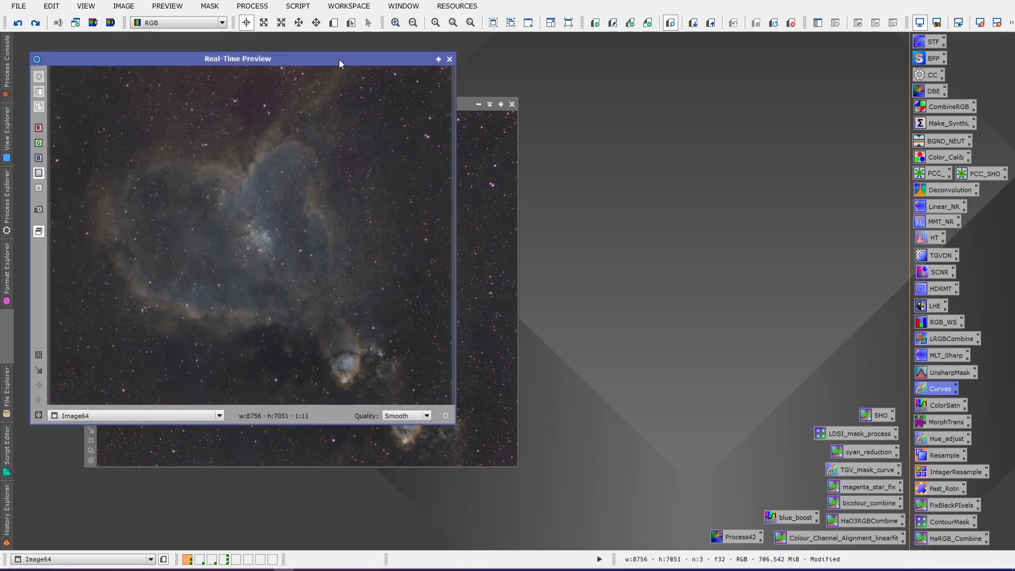
pyautogui.click(450, 59)
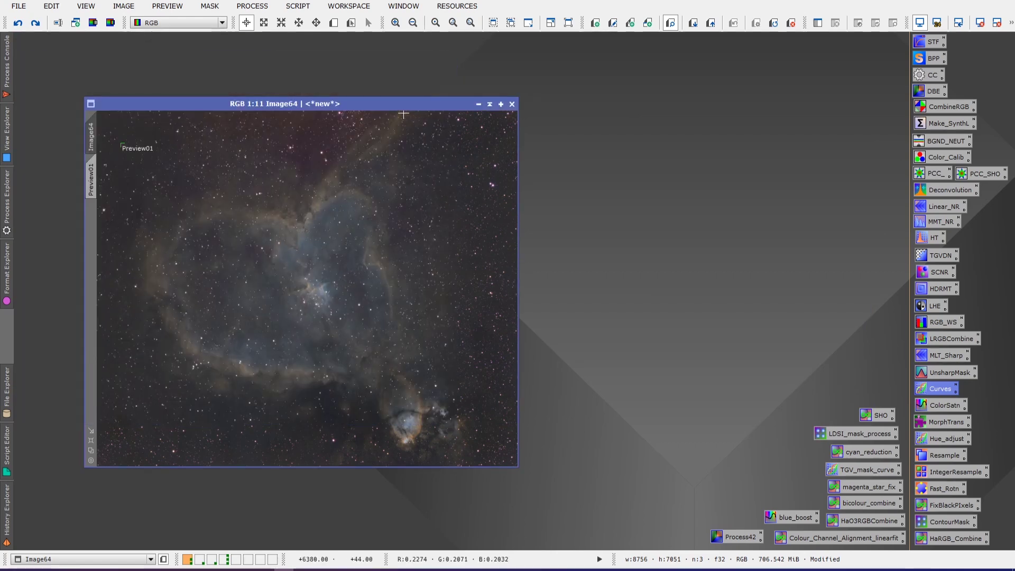
pyautogui.moveTo(395, 102)
pyautogui.mouseDown()
pyautogui.moveTo(410, 100)
pyautogui.moveTo(378, 98)
pyautogui.mouseUp()
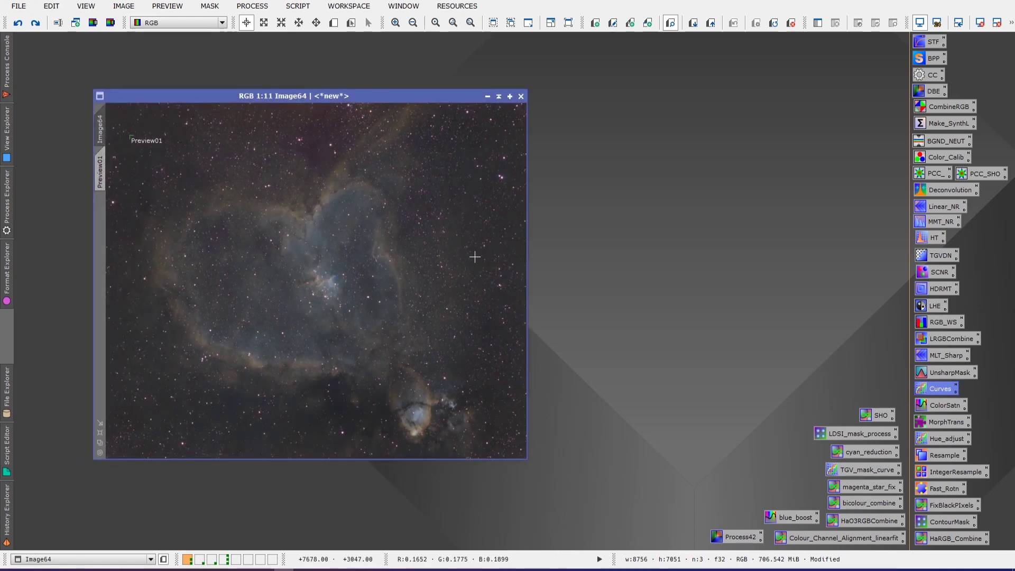
pyautogui.doubleClick(932, 272)
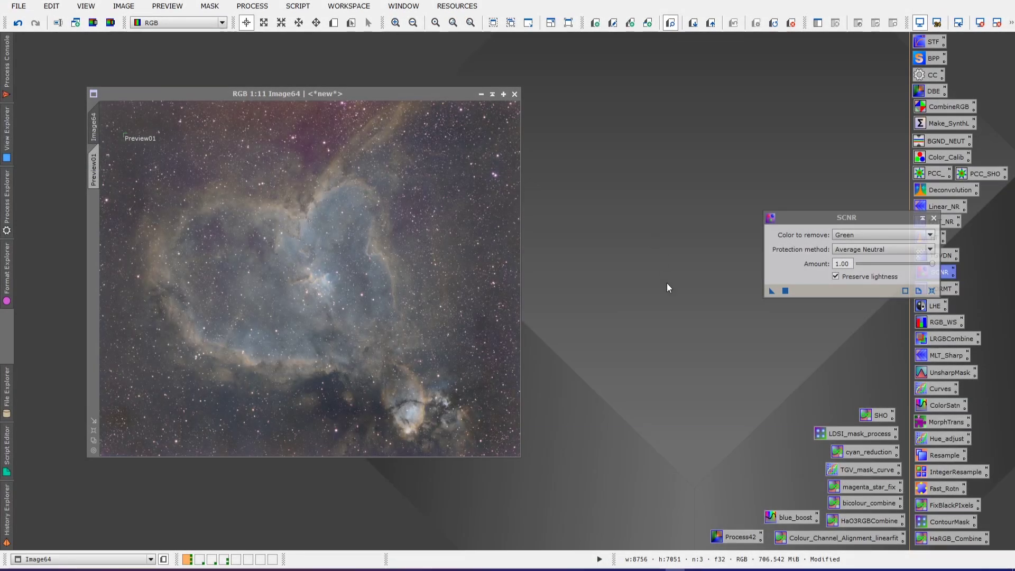
# Set SCNR to remove Red and apply it to Image64, then close SCNR.
pyautogui.click(857, 234)
pyautogui.click(861, 245)
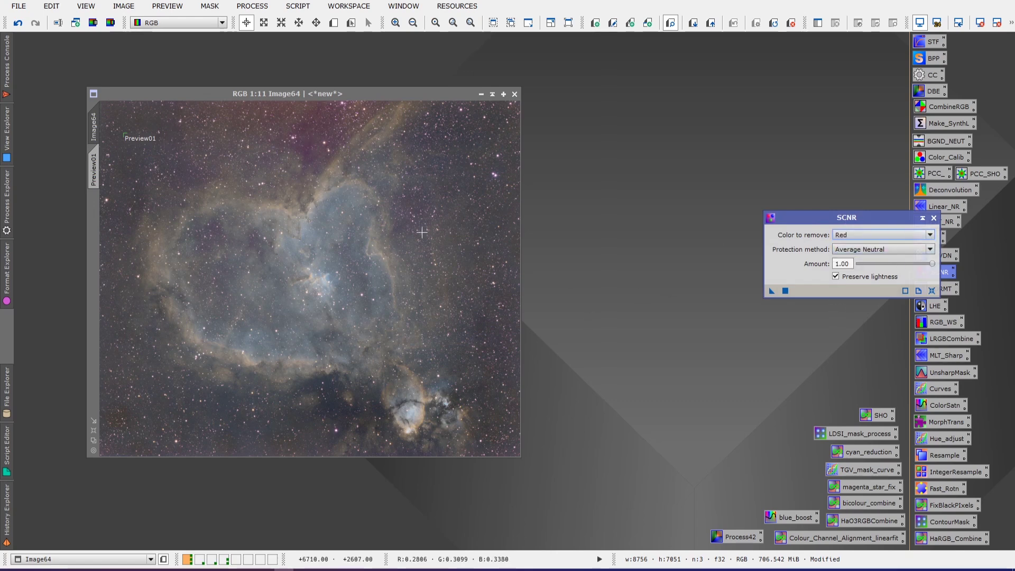
pyautogui.moveTo(772, 291); pyautogui.dragTo(335, 169)
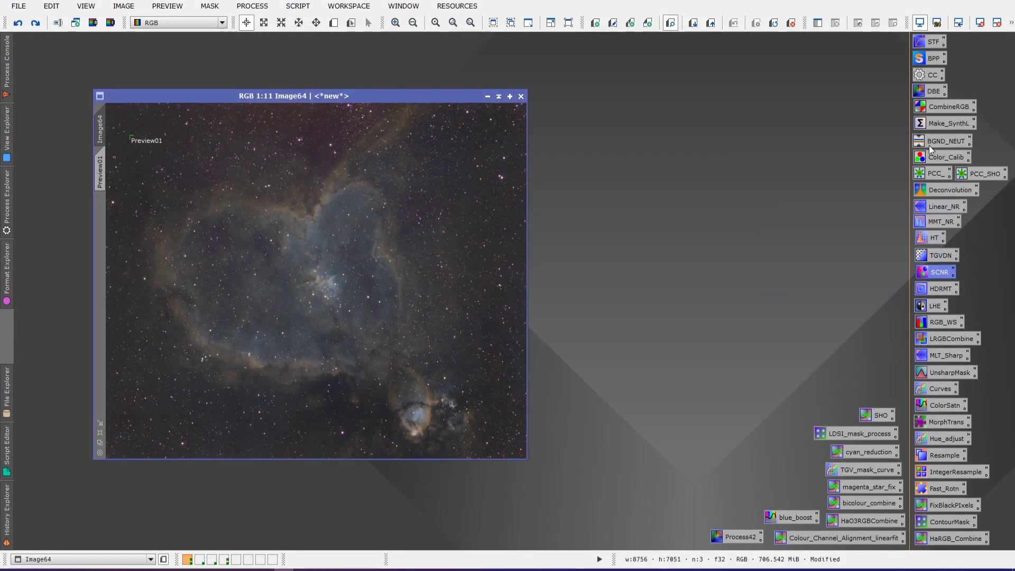
# Stretch Image64 with HistogramTransformation by raising shadows and lowering midtones, then close the tool and preview.
pyautogui.scroll(5, 445, 302)
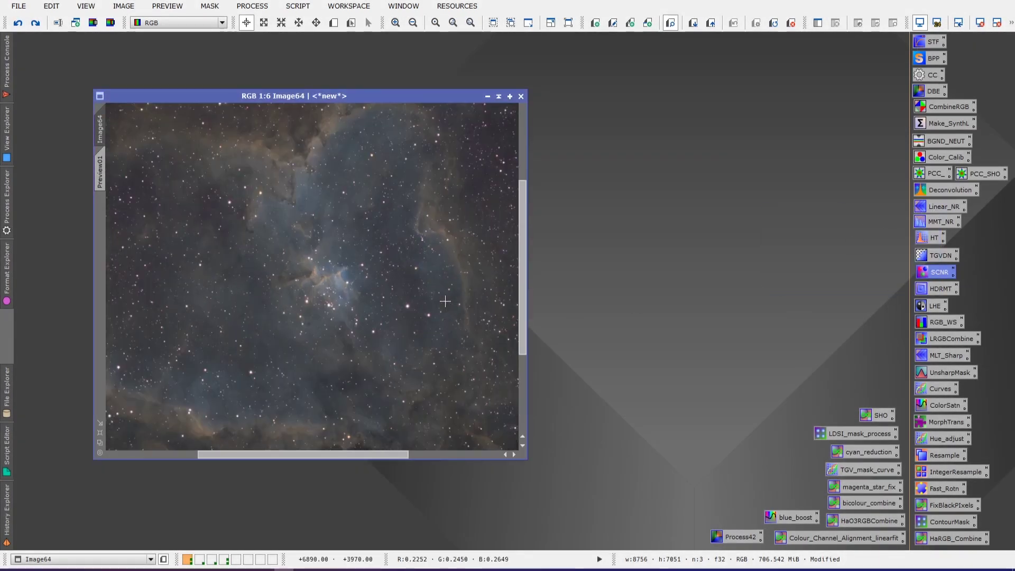
pyautogui.scroll(-4, 445, 302)
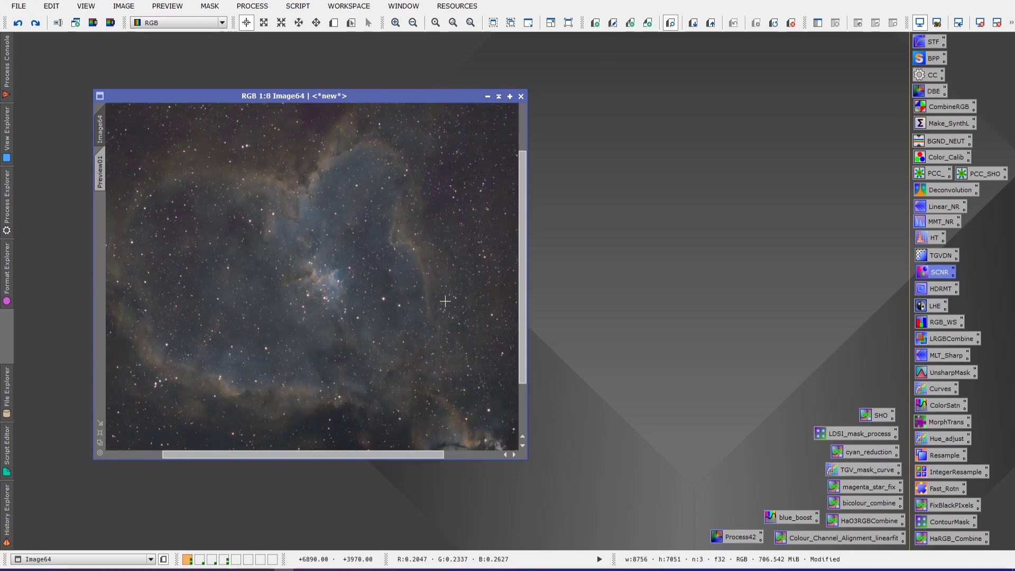
pyautogui.scroll(-1, 446, 302)
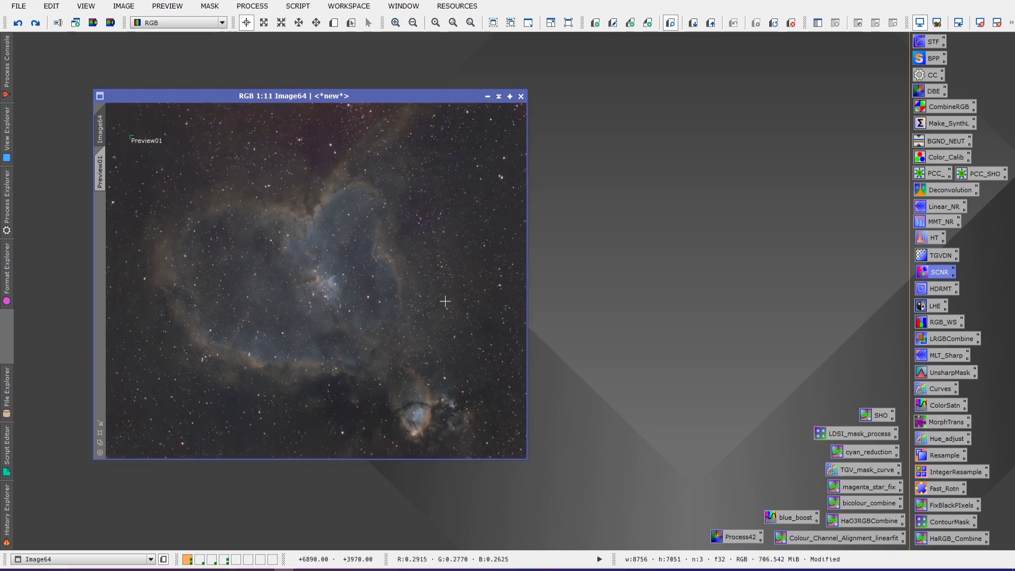
pyautogui.doubleClick(934, 241)
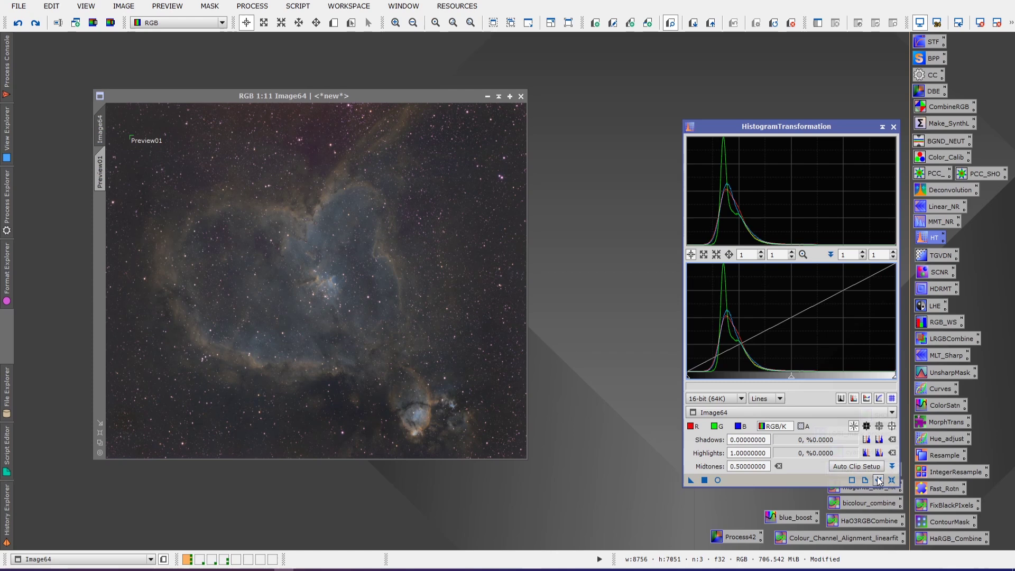
pyautogui.click(717, 482)
pyautogui.moveTo(688, 377); pyautogui.dragTo(701, 377)
pyautogui.moveTo(798, 376); pyautogui.dragTo(752, 378)
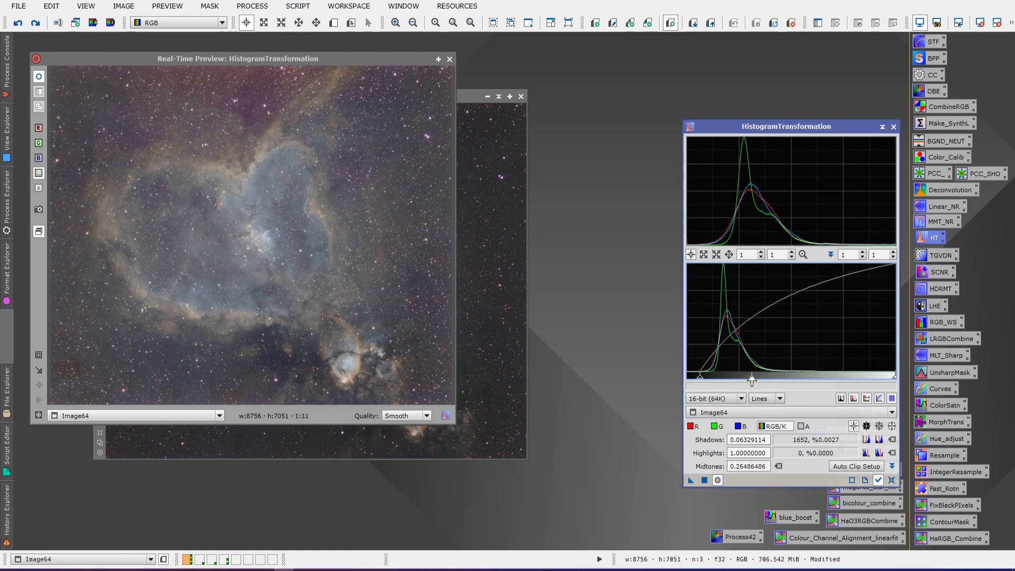
pyautogui.click(505, 285)
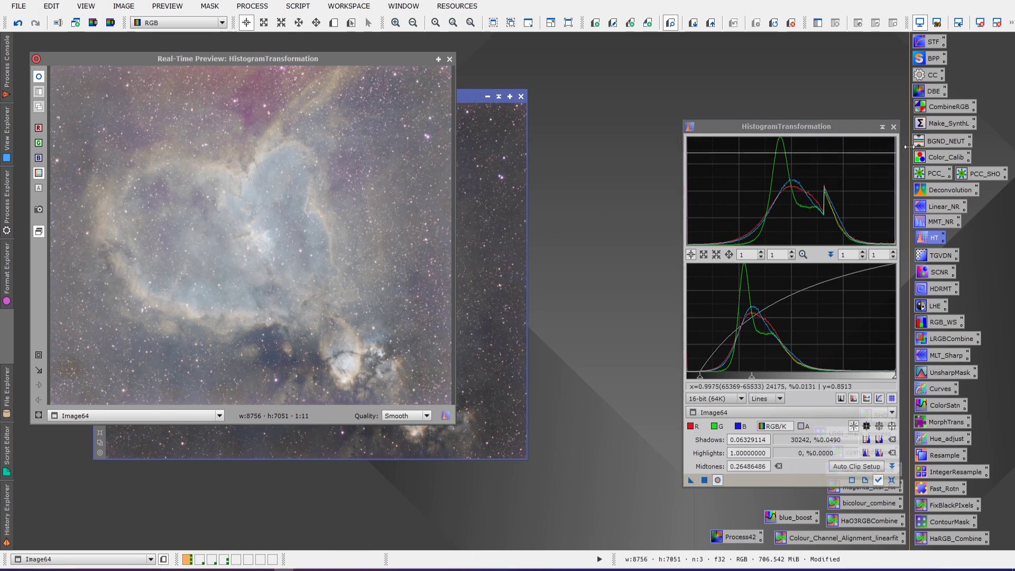
pyautogui.click(894, 127)
pyautogui.click(450, 59)
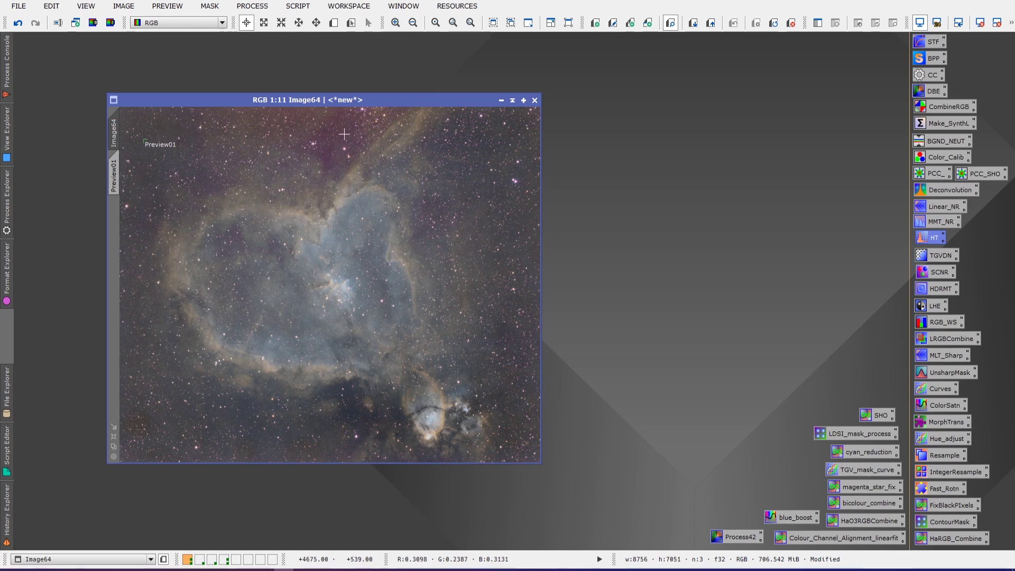
# Duplicate Image64 as Image64_clone and arrange the two windows side by side.
pyautogui.moveTo(350, 98); pyautogui.dragTo(323, 79)
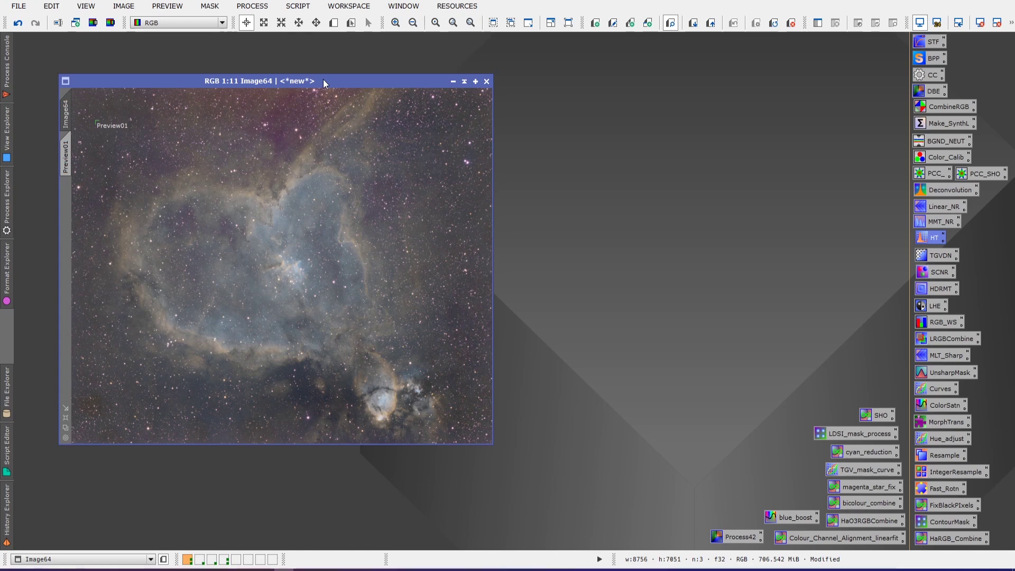
pyautogui.moveTo(323, 80); pyautogui.dragTo(329, 83)
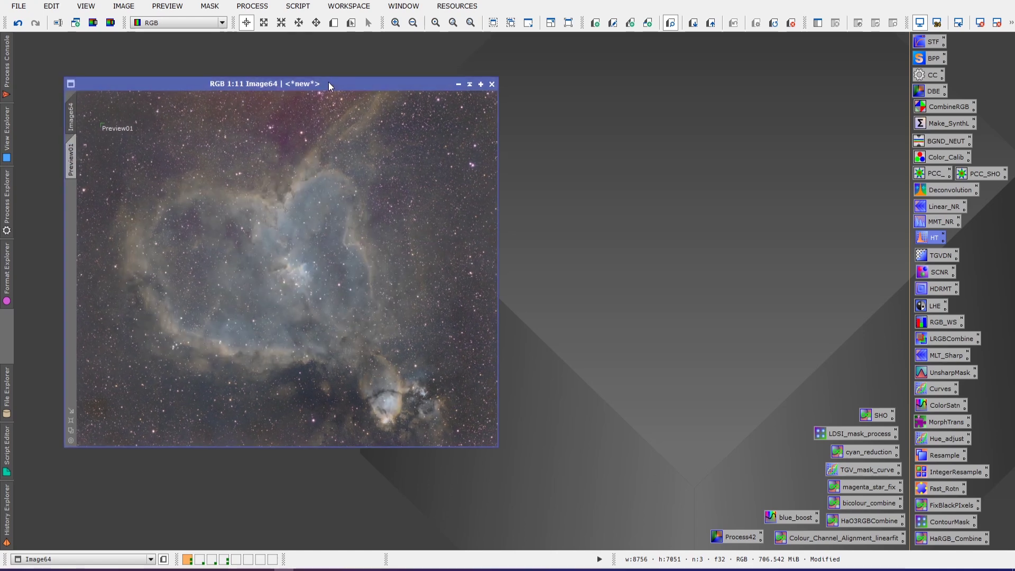
pyautogui.moveTo(69, 111); pyautogui.dragTo(506, 90)
pyautogui.moveTo(391, 79); pyautogui.dragTo(355, 89)
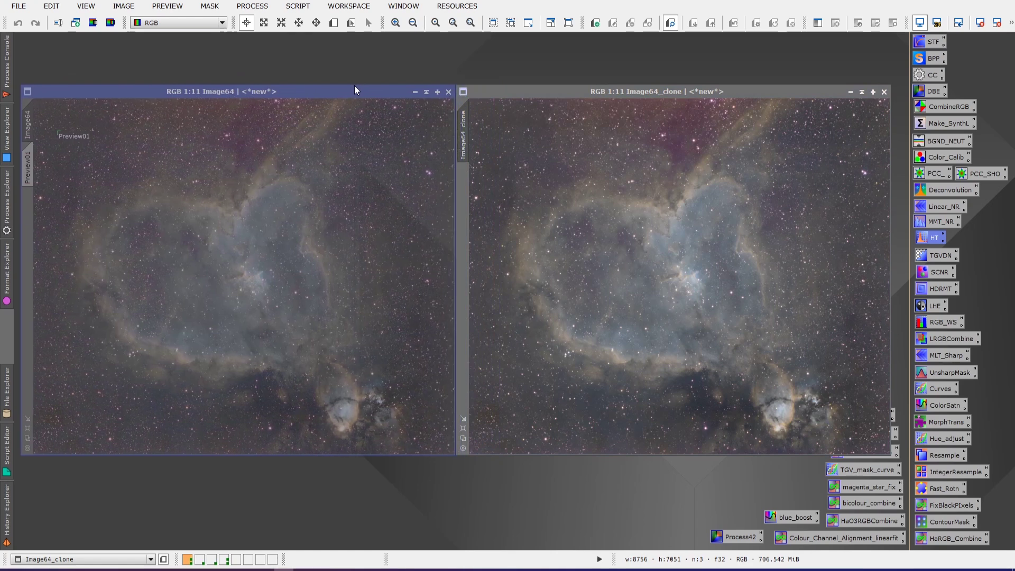
pyautogui.click(353, 86)
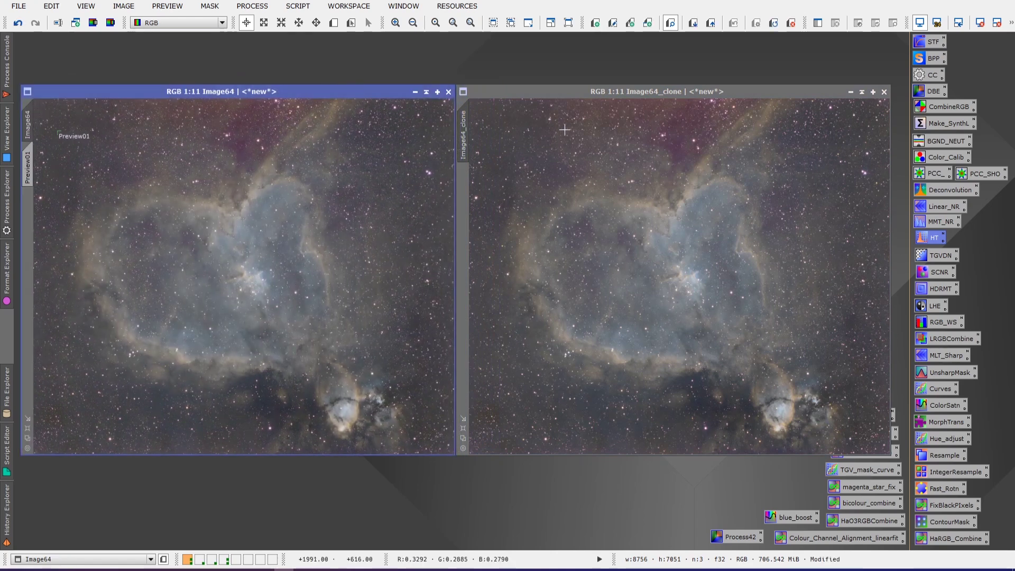
pyautogui.click(536, 96)
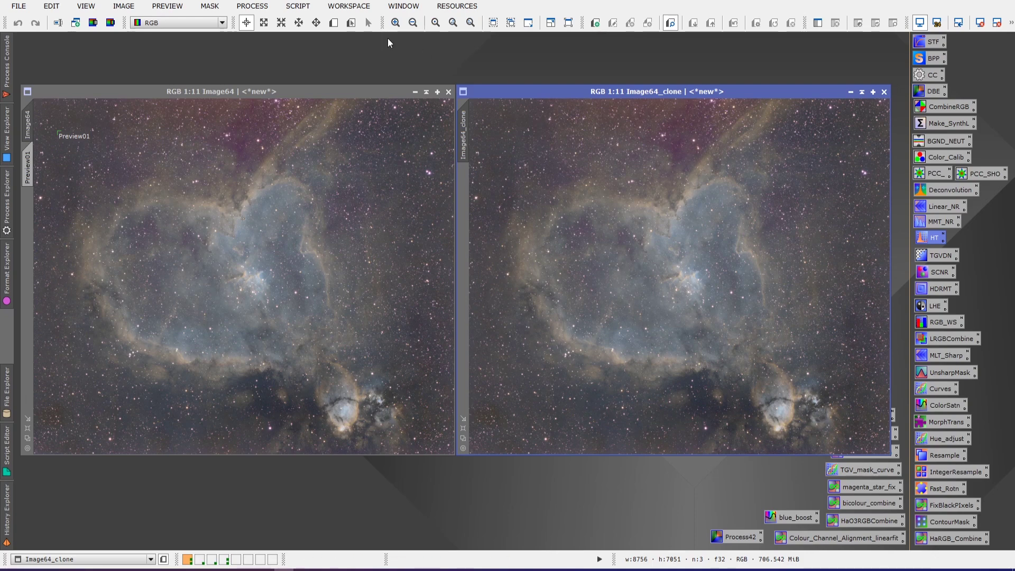
# Invert Image64_clone via PROCESS > All Processes > Invert.
pyautogui.click(252, 5)
pyautogui.moveTo(255, 24)
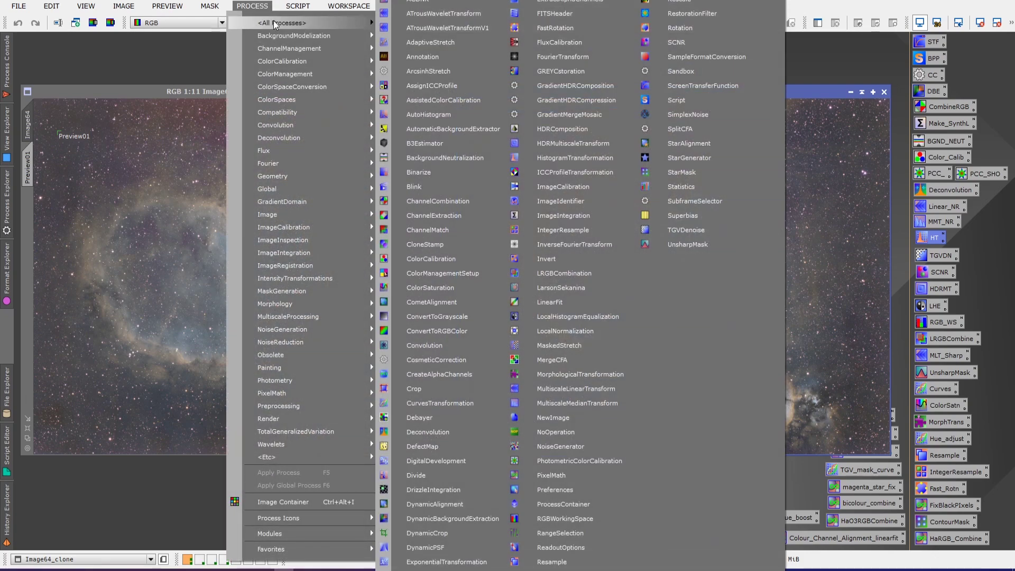
pyautogui.click(550, 259)
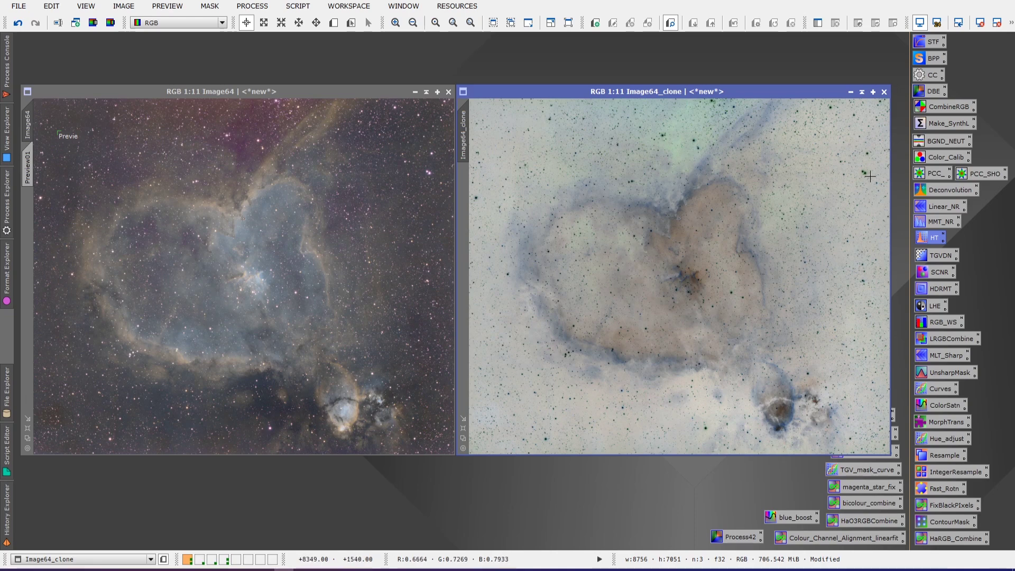
pyautogui.scroll(6, 861, 177)
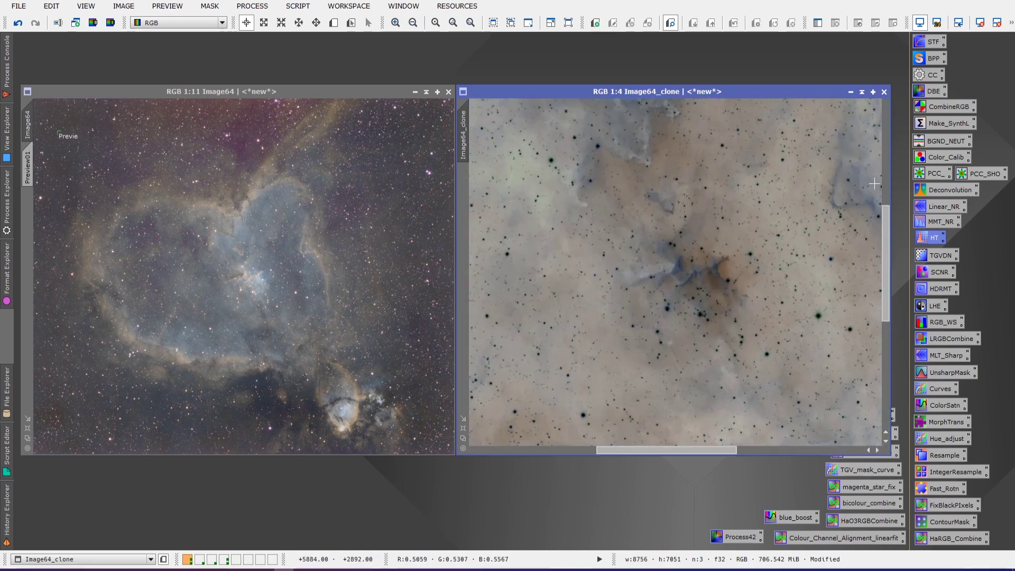
pyautogui.scroll(2, 813, 156)
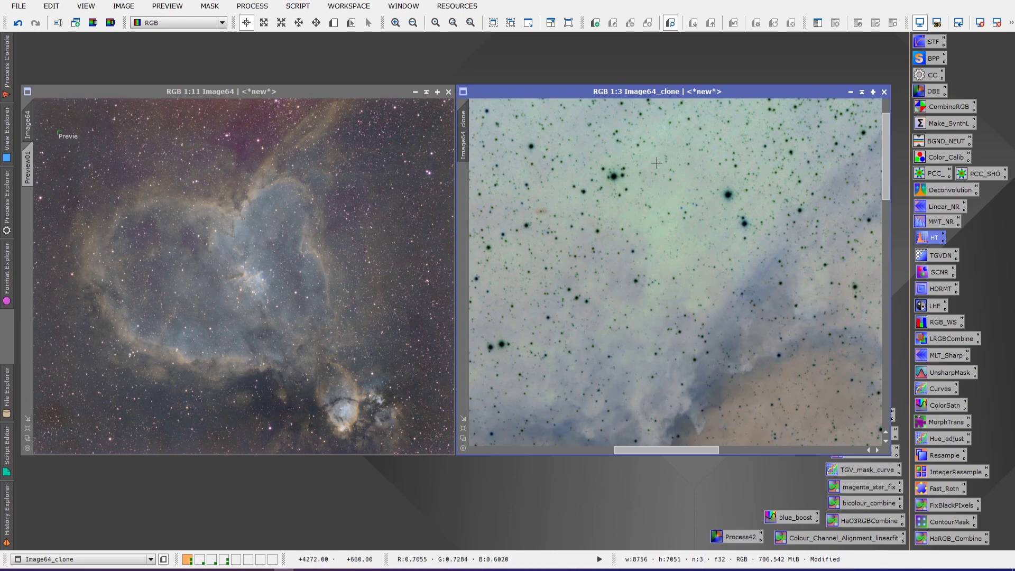
pyautogui.scroll(-1, 747, 203)
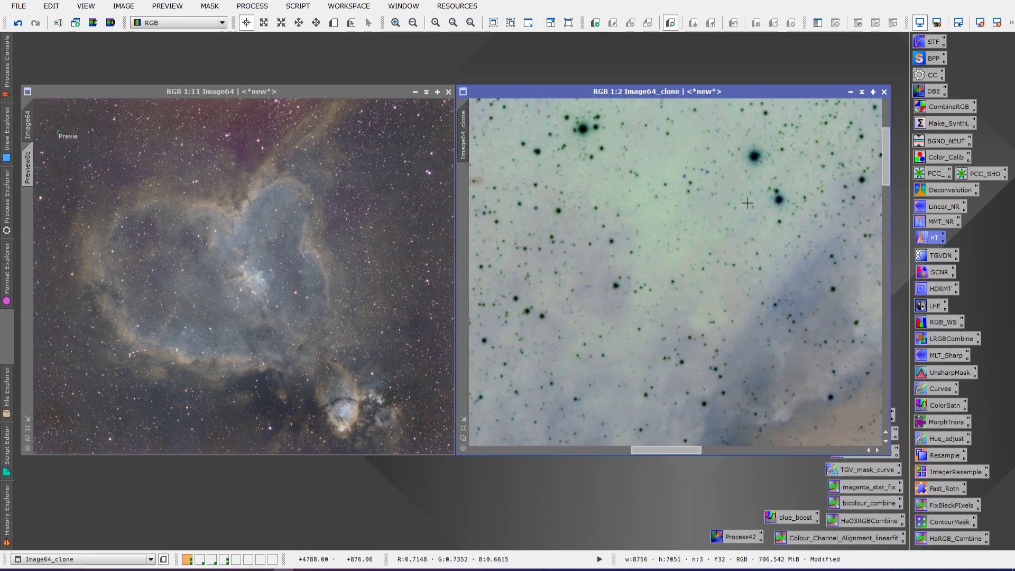
pyautogui.scroll(-8, 746, 201)
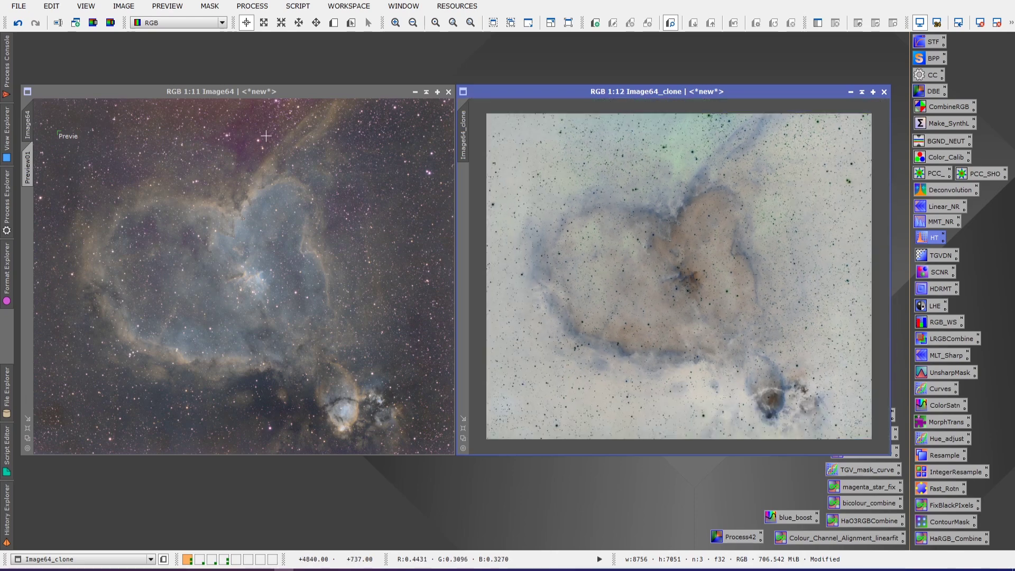
pyautogui.scroll(1, 719, 191)
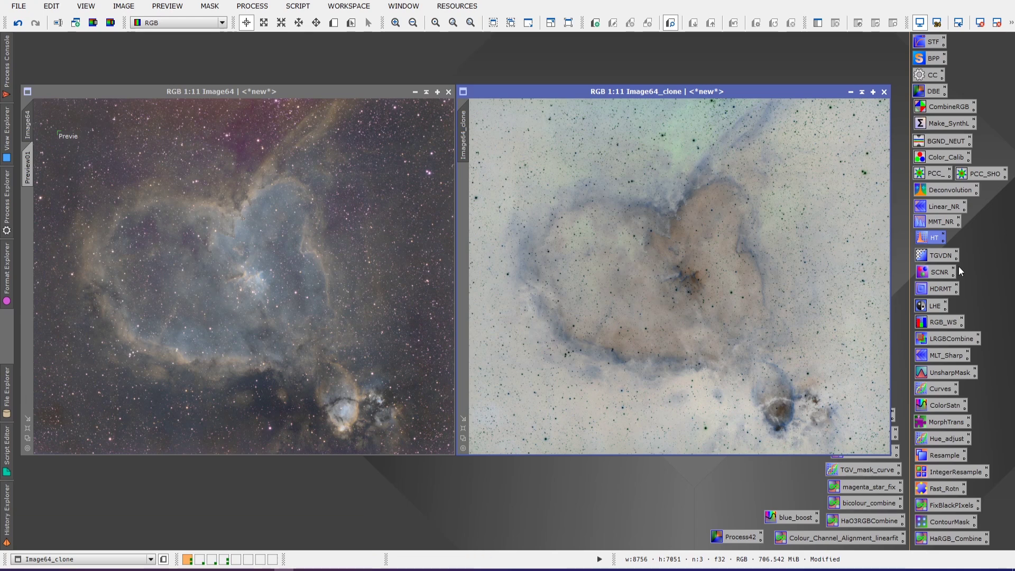
# Apply SCNR Green removal (Average Neutral, amount 1.00) to Image64_clone, then undo to compare.
pyautogui.doubleClick(937, 275)
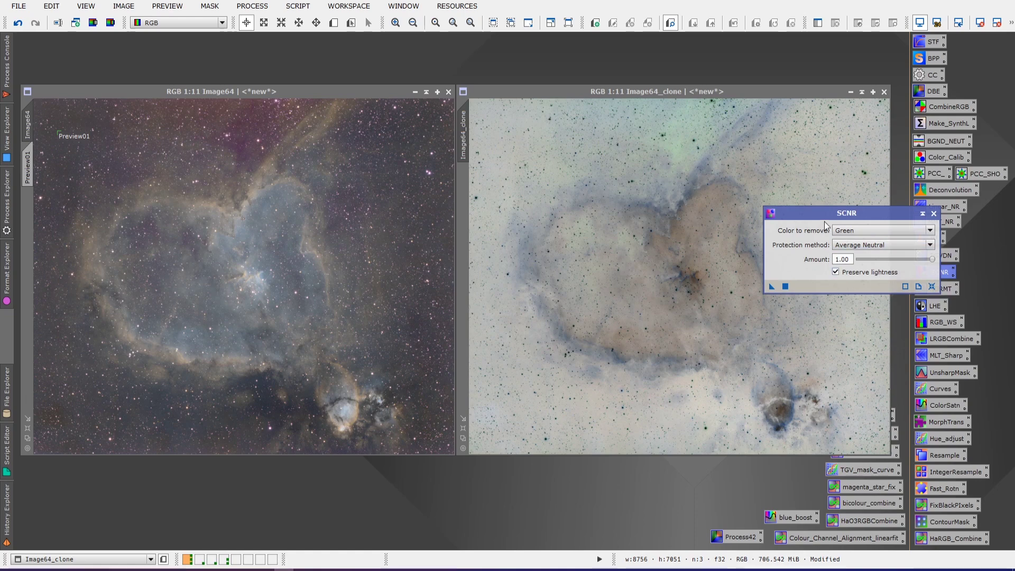
pyautogui.moveTo(825, 217); pyautogui.dragTo(882, 144)
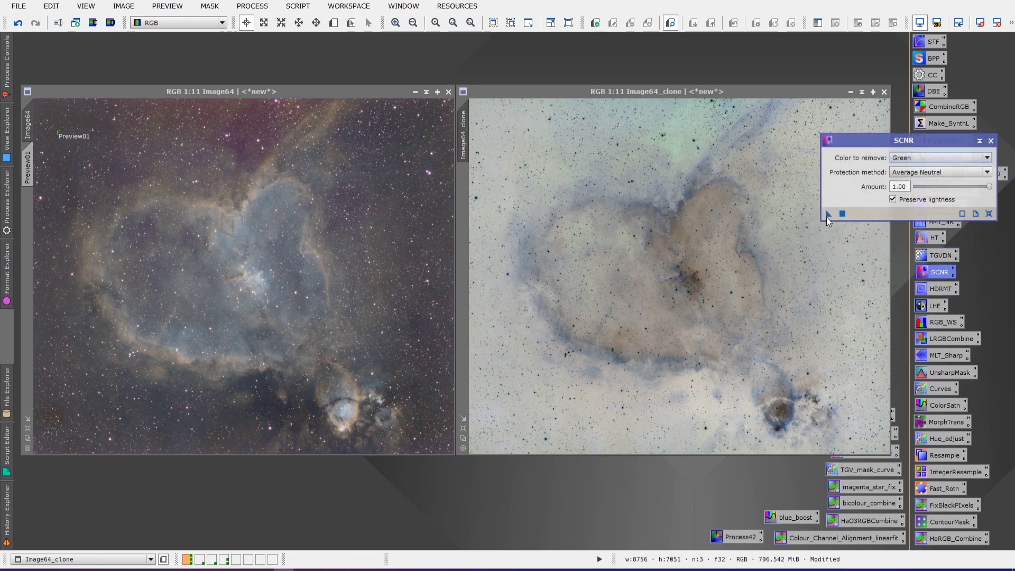
pyautogui.moveTo(829, 217); pyautogui.dragTo(662, 160)
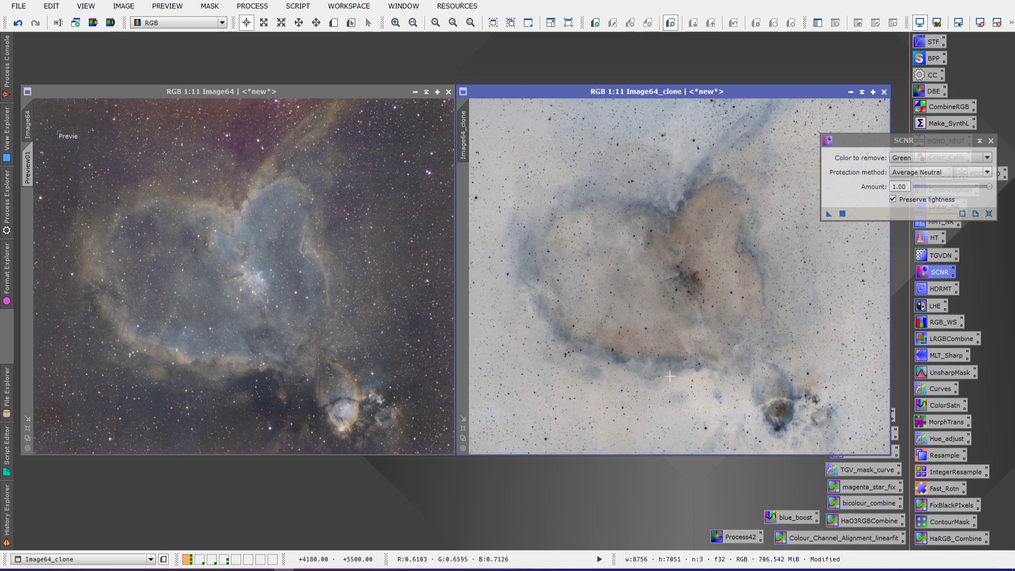
pyautogui.click(17, 23)
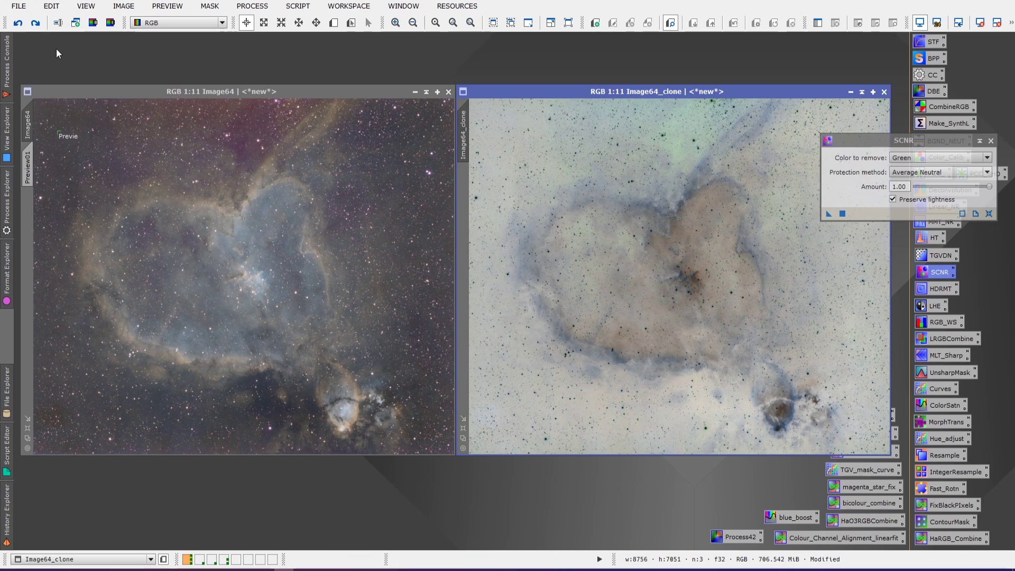
pyautogui.click(35, 22)
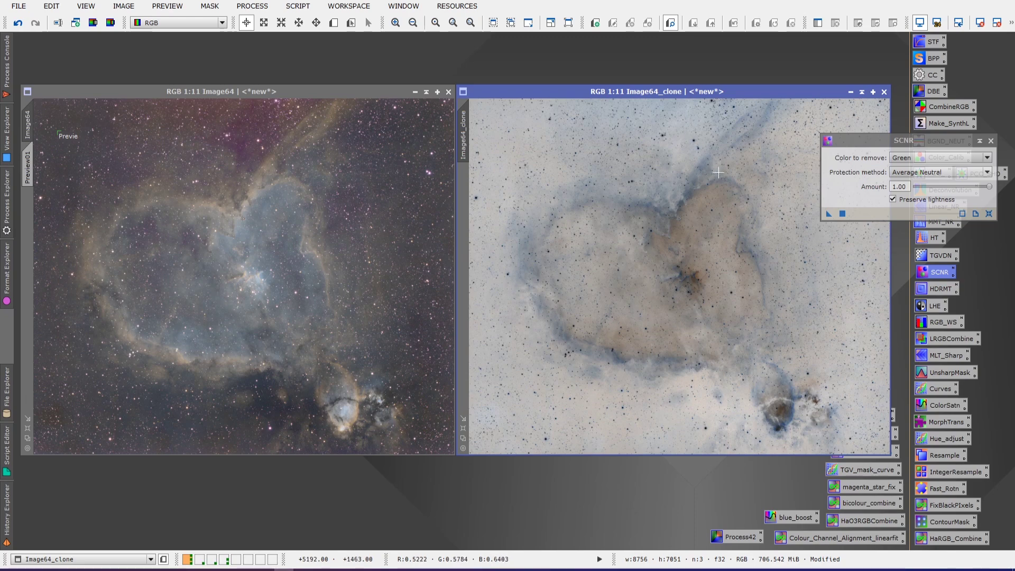
pyautogui.scroll(8, 732, 155)
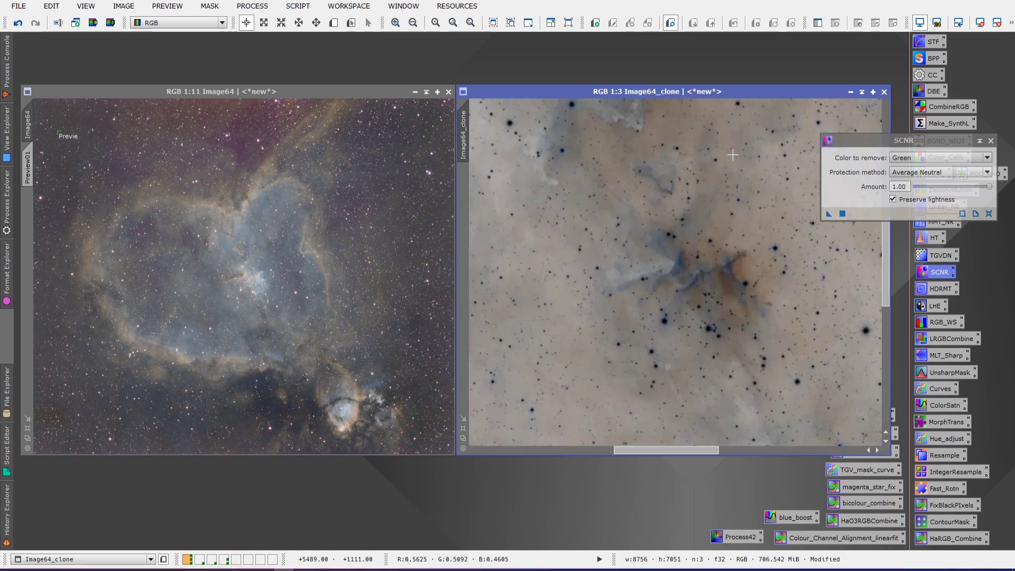
pyautogui.moveTo(886, 264); pyautogui.dragTo(876, 180)
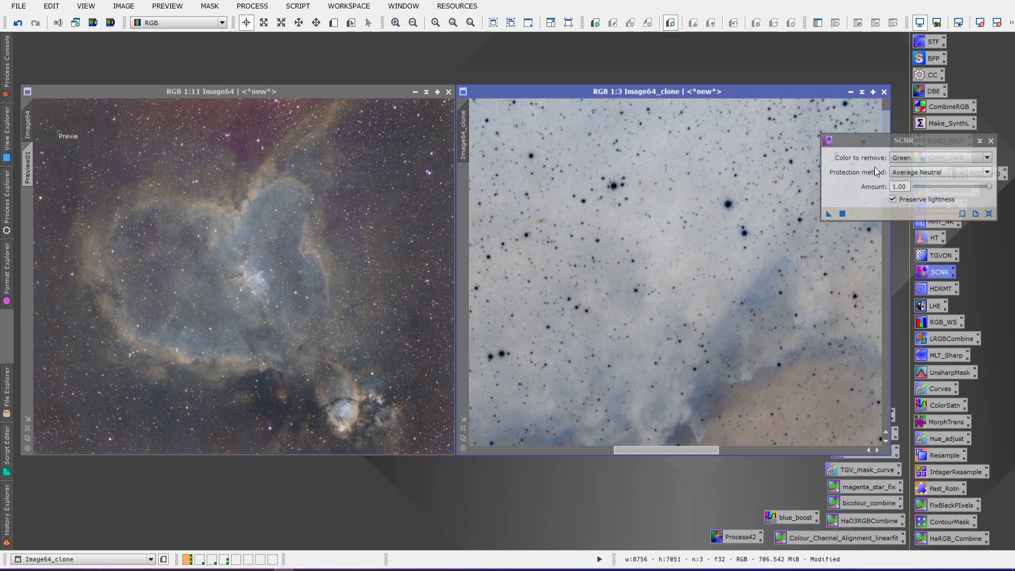
pyautogui.scroll(1, 645, 154)
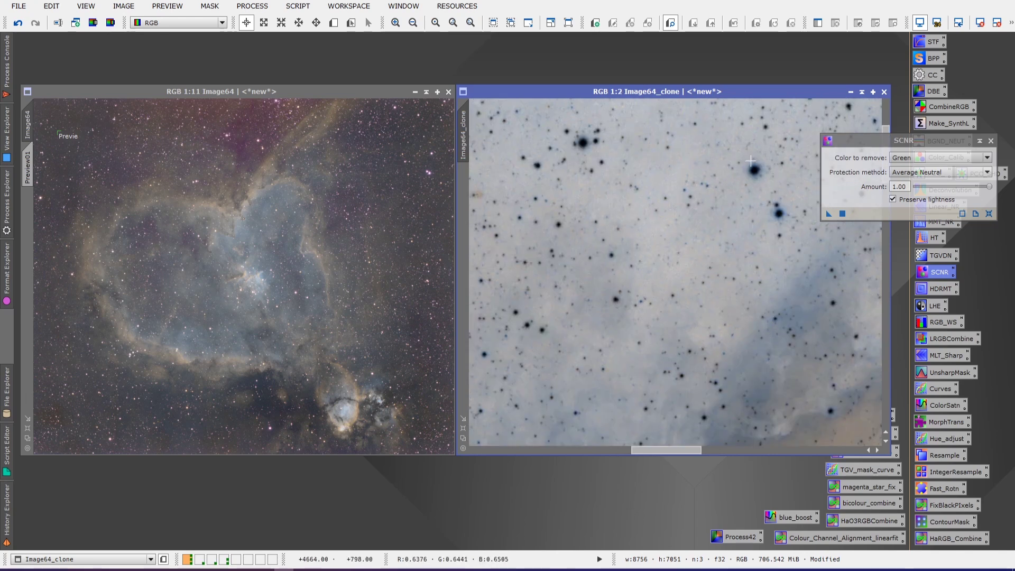
pyautogui.scroll(-1, 704, 163)
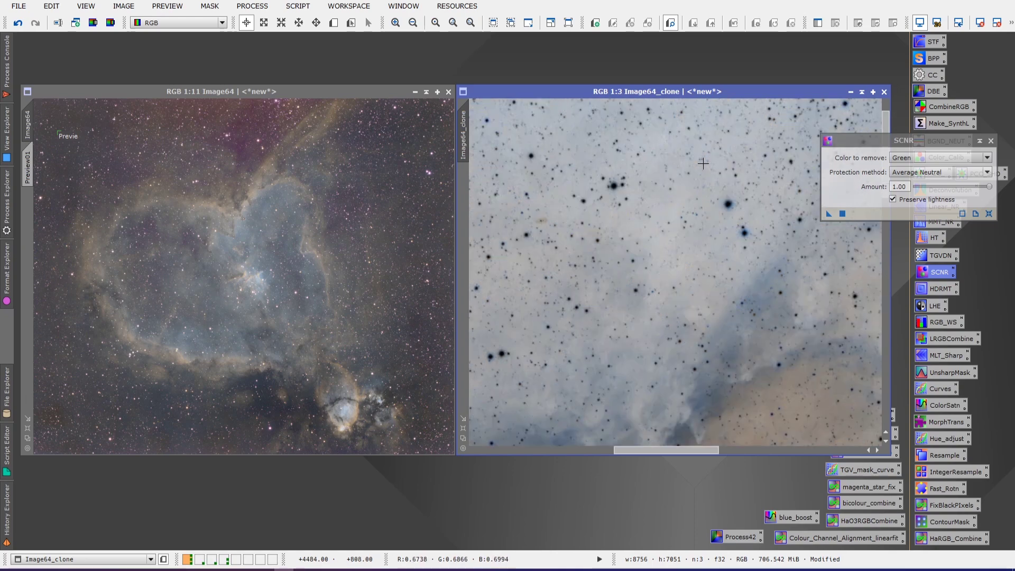
pyautogui.scroll(-10, 703, 163)
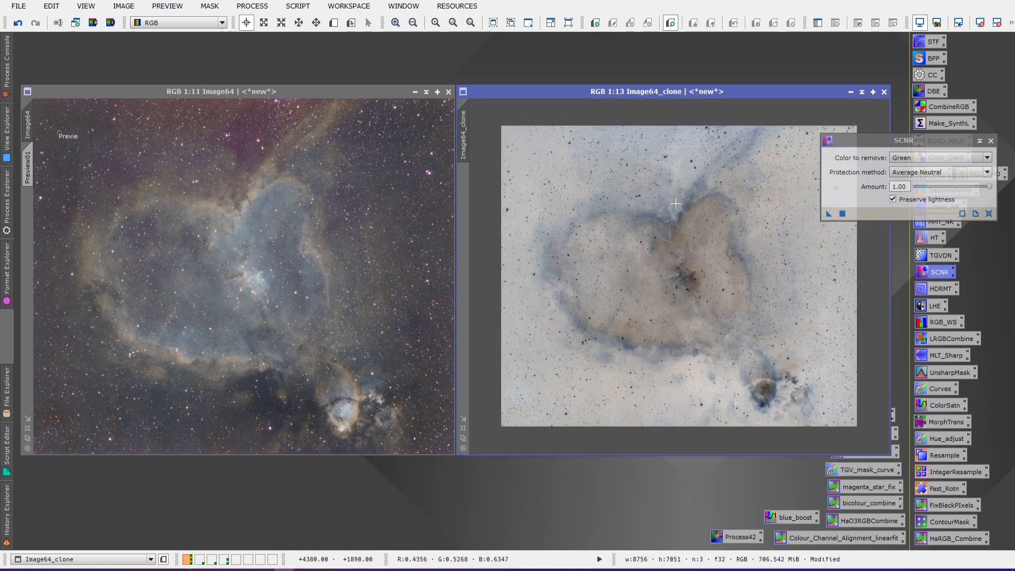
# Invert Image64_clone back to positive colours, inspect it zoomed, and close the SCNR panel.
pyautogui.scroll(2, 676, 204)
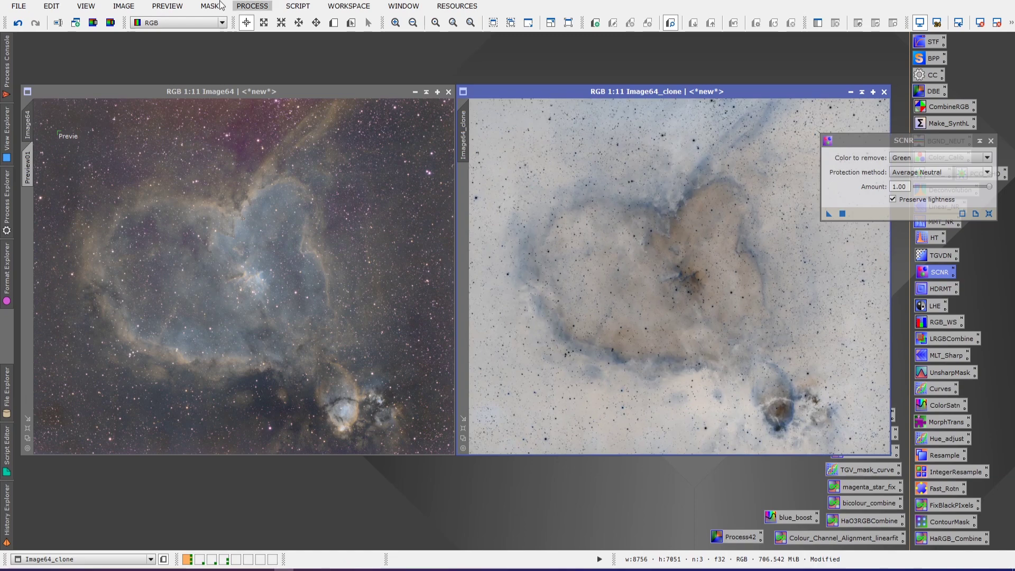
pyautogui.click(253, 5)
pyautogui.moveTo(296, 22)
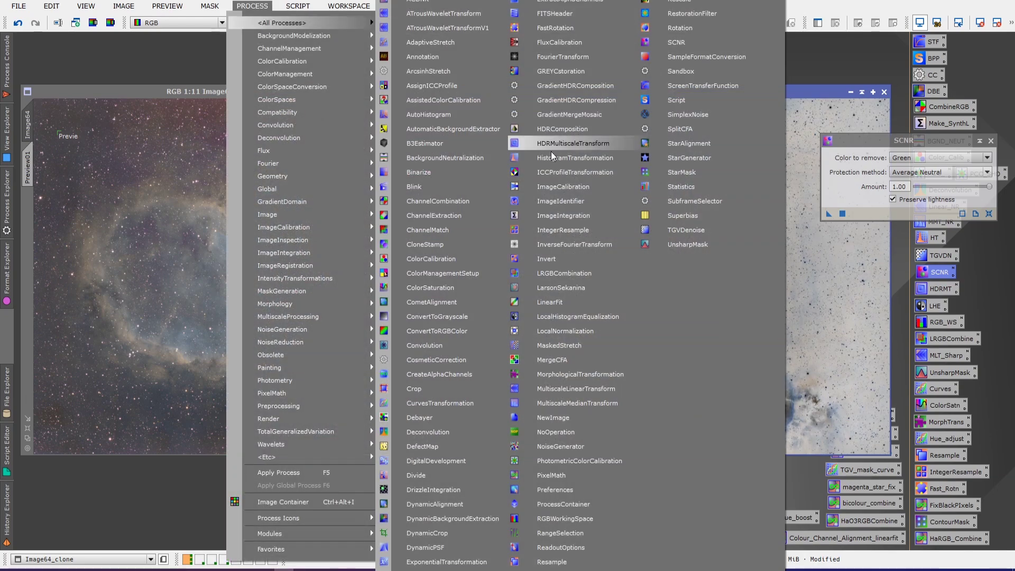
pyautogui.click(555, 259)
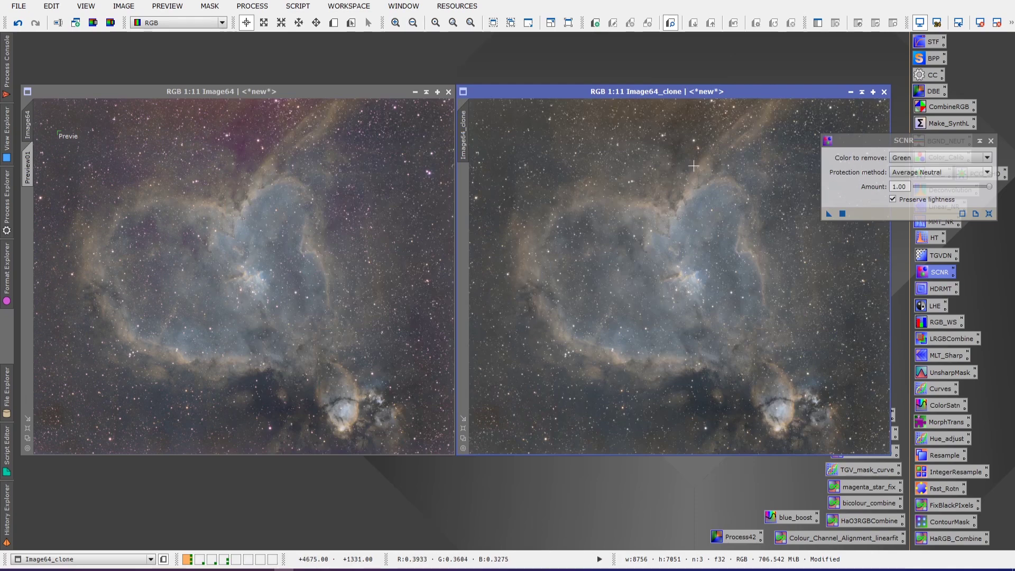
pyautogui.scroll(9, 850, 273)
pyautogui.moveTo(887, 262); pyautogui.dragTo(871, 151)
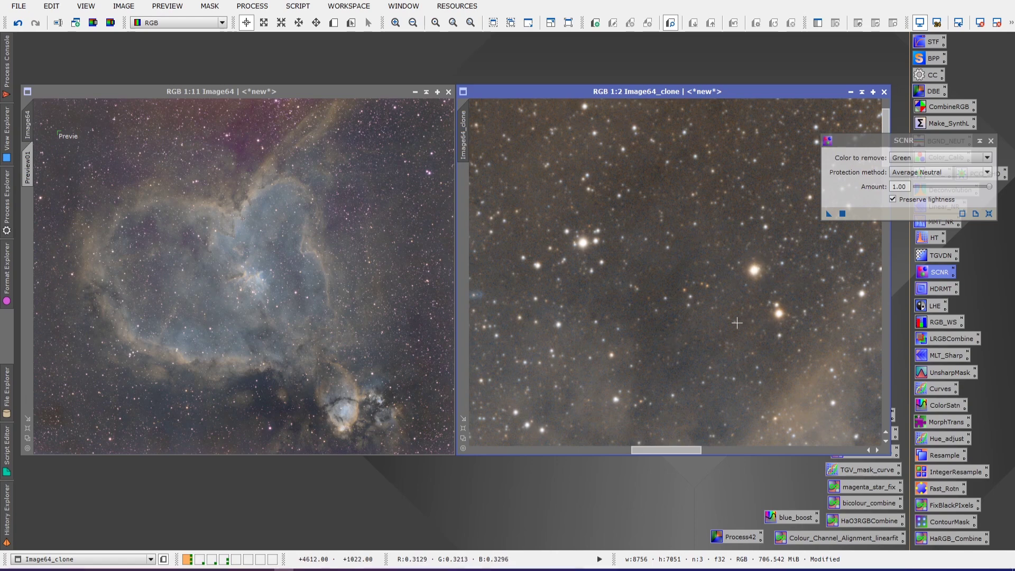
pyautogui.scroll(-5, 696, 302)
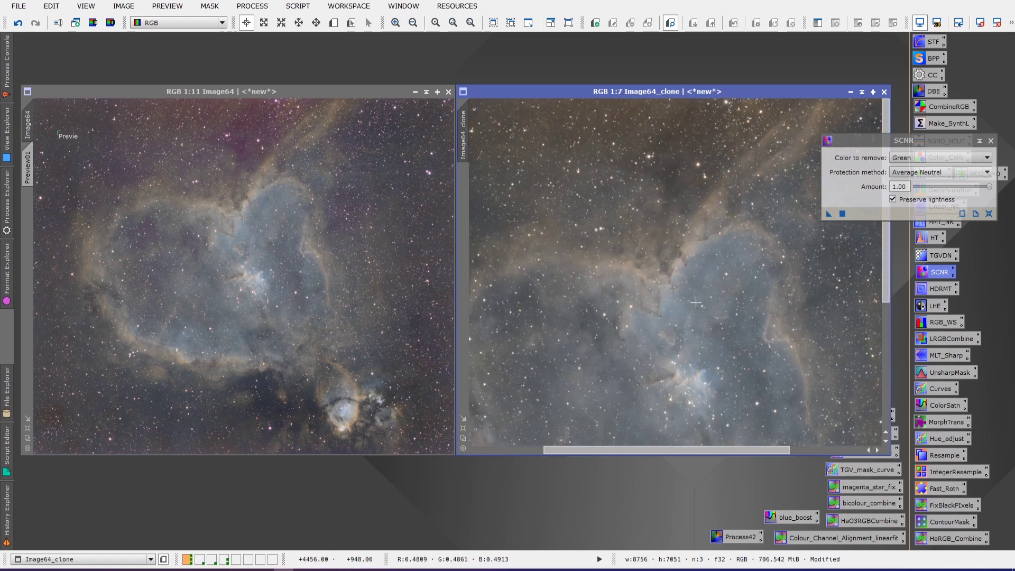
pyautogui.scroll(-4, 696, 303)
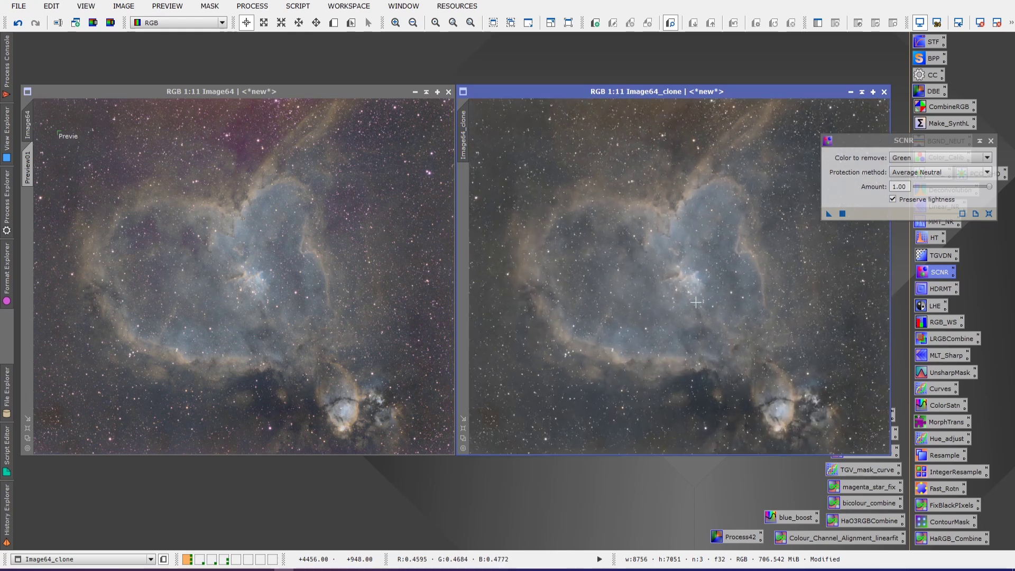
pyautogui.click(991, 141)
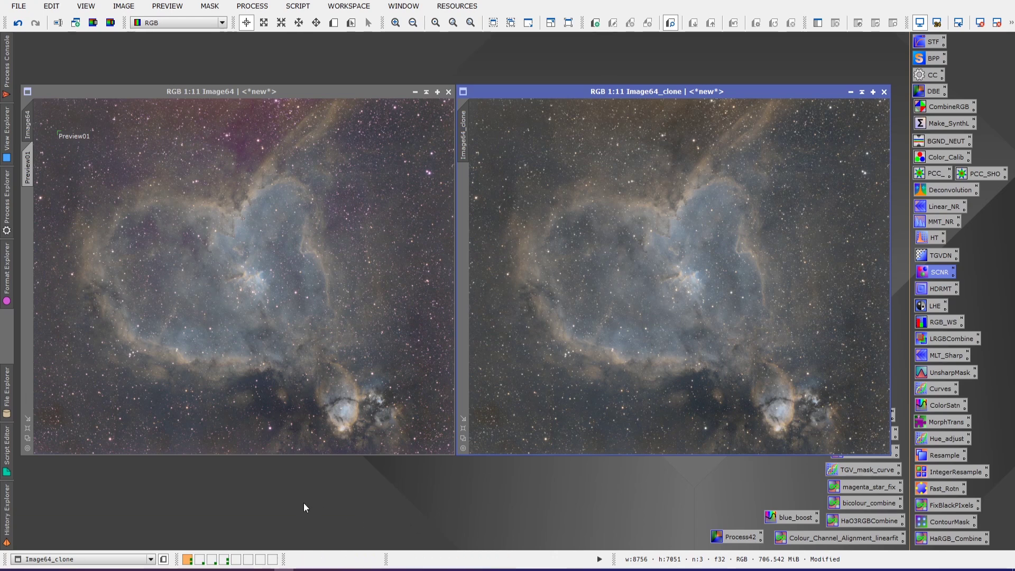
# Switch to Workspace02 showing the finished SHO images.
pyautogui.click(199, 560)
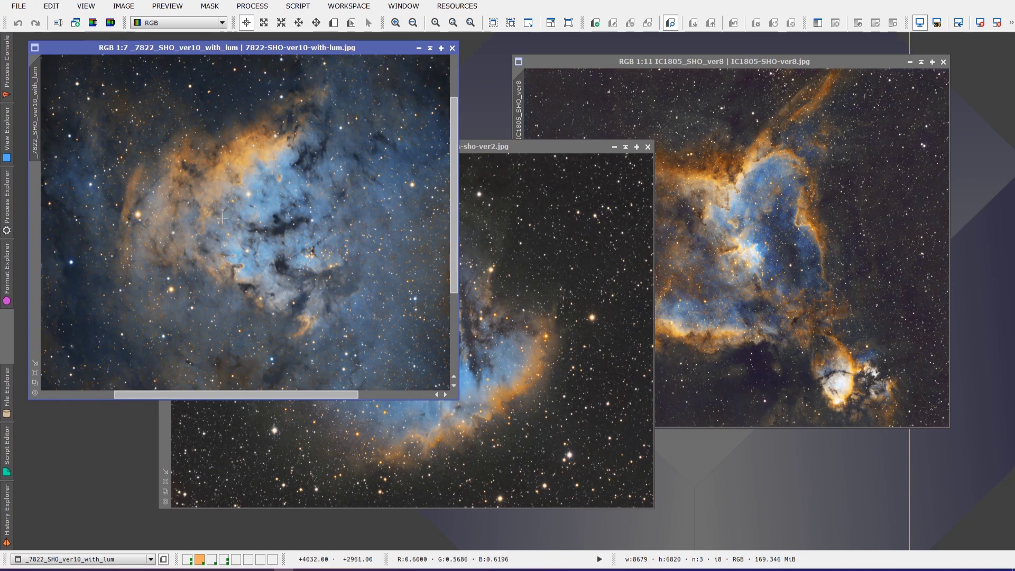
# Zoom on the 7822 image, then bring pacman23hours_sho_ver2 in front of the others.
pyautogui.scroll(5, 222, 218)
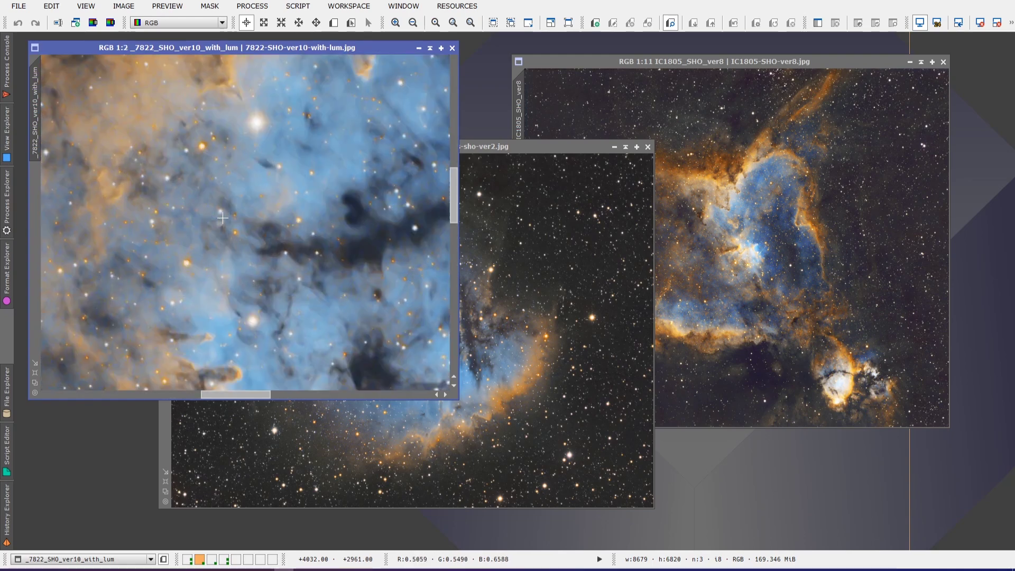
pyautogui.scroll(-5, 222, 218)
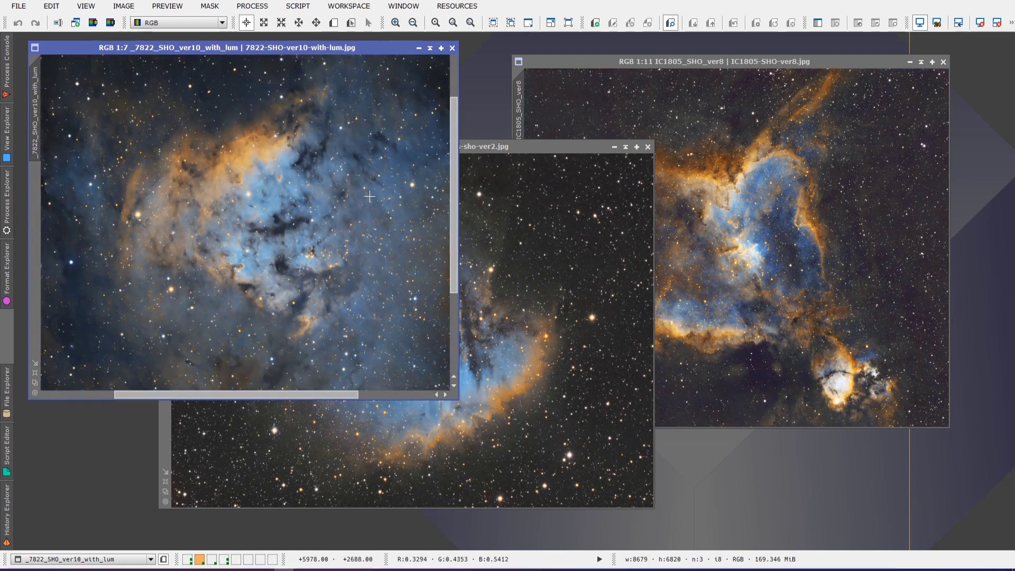
pyautogui.click(550, 314)
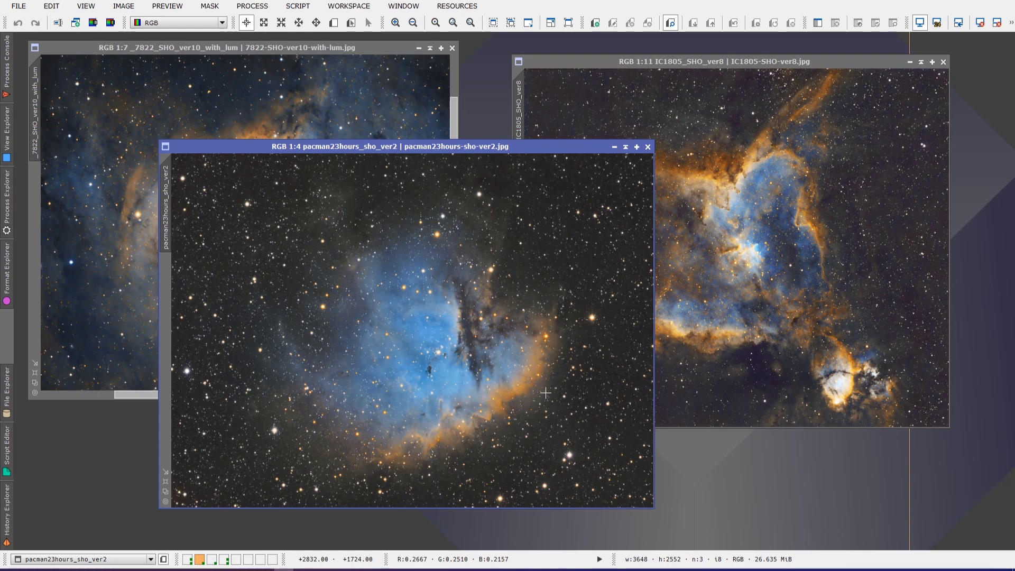
# Inspect the pacman image at 1:1, then bring IC1805_SHO_ver8 to the front.
pyautogui.hotkey('ctrl', '1')
pyautogui.scroll(-1, 652, 336)
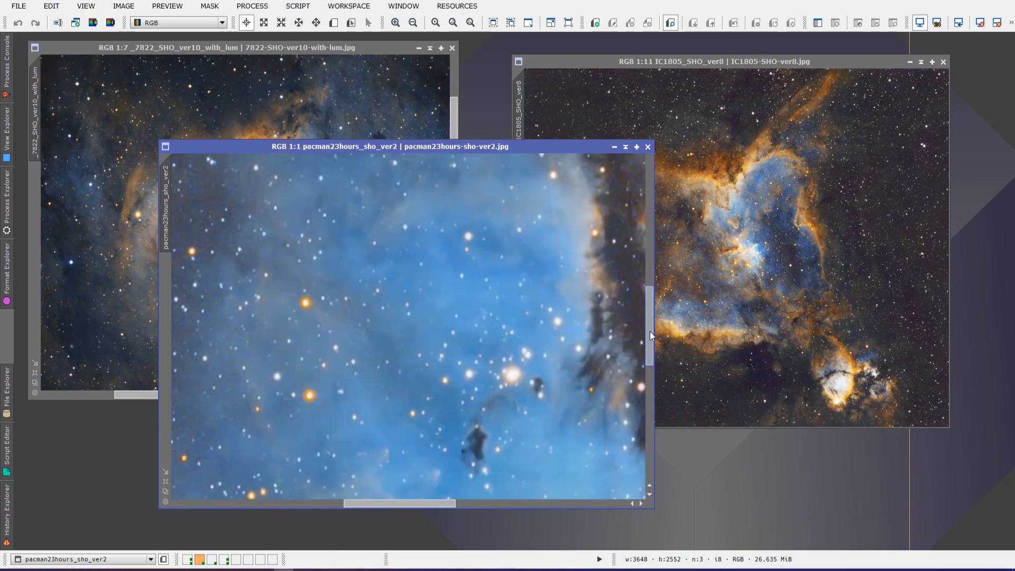
pyautogui.moveTo(652, 336); pyautogui.dragTo(648, 367)
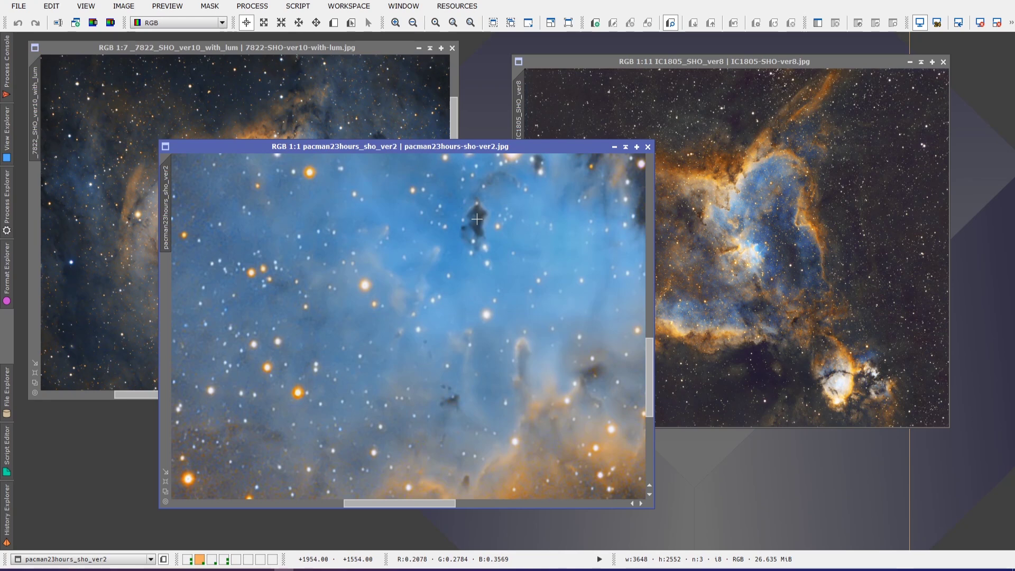
pyautogui.scroll(-3, 477, 219)
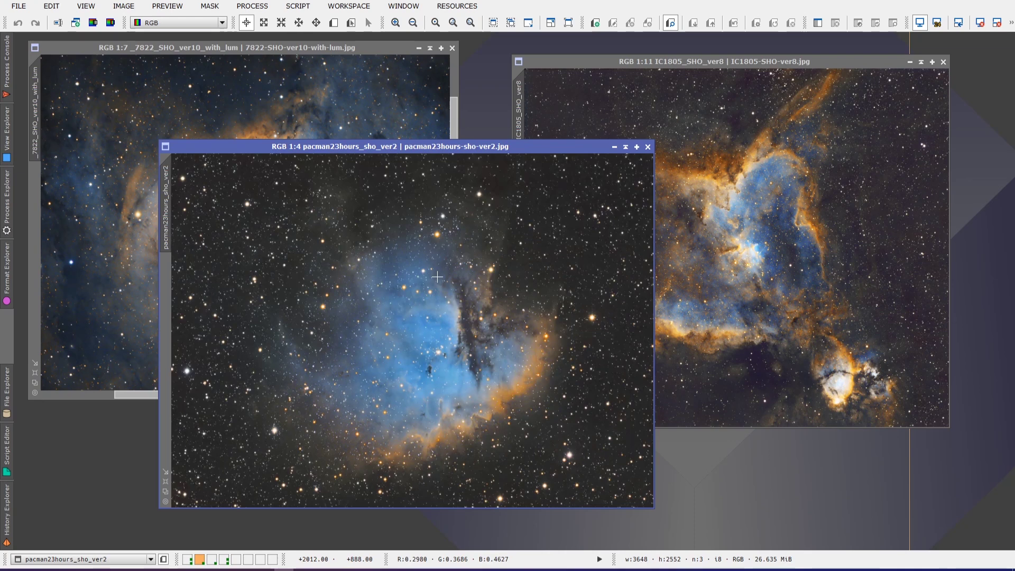
pyautogui.click(618, 64)
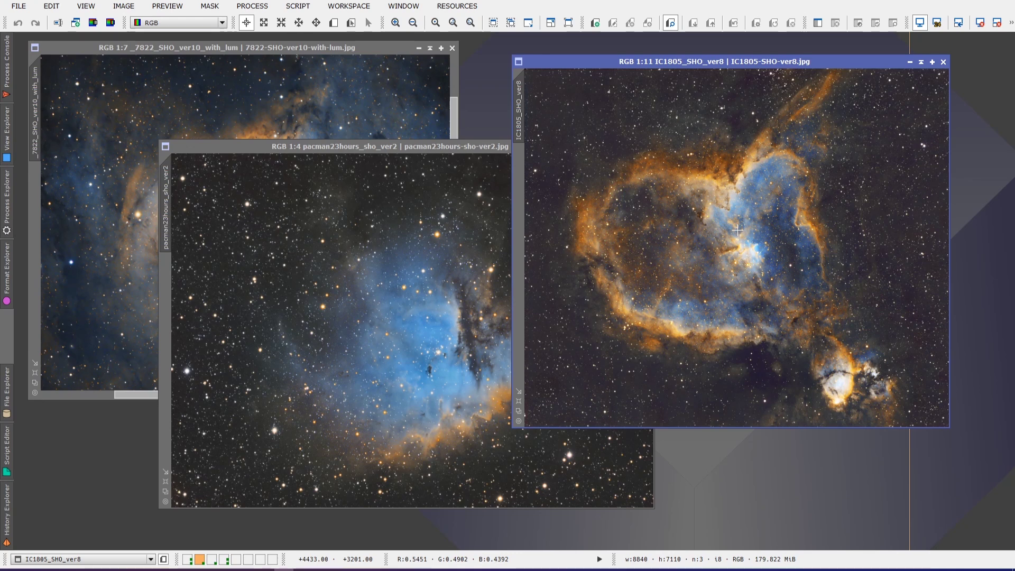
# Bring pacman23hours_sho_ver2 to the front of the Heart and 7822 images and zoom in to inspect the Pacman nebula.
pyautogui.scroll(6, 738, 230)
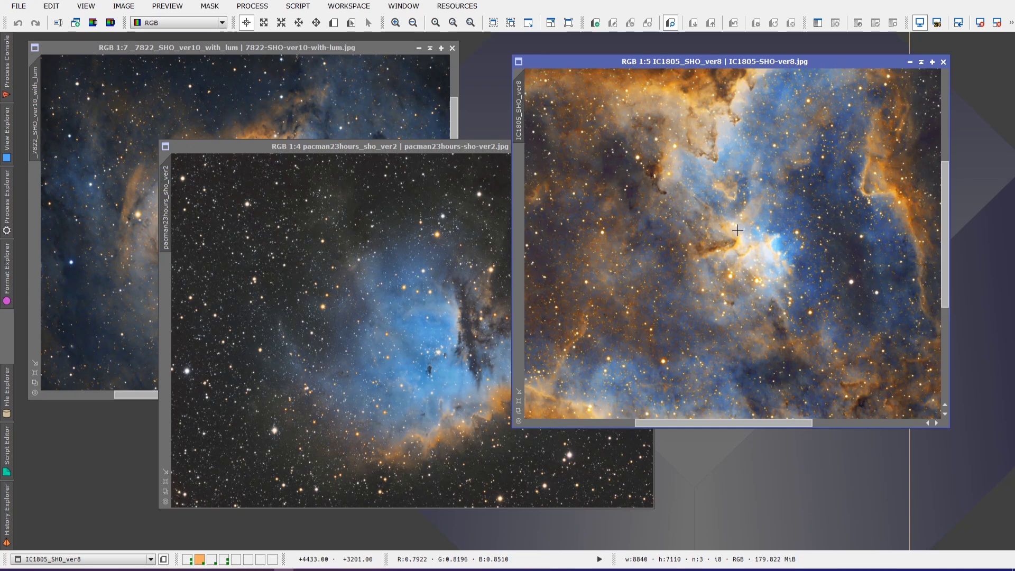
pyautogui.scroll(-6, 738, 231)
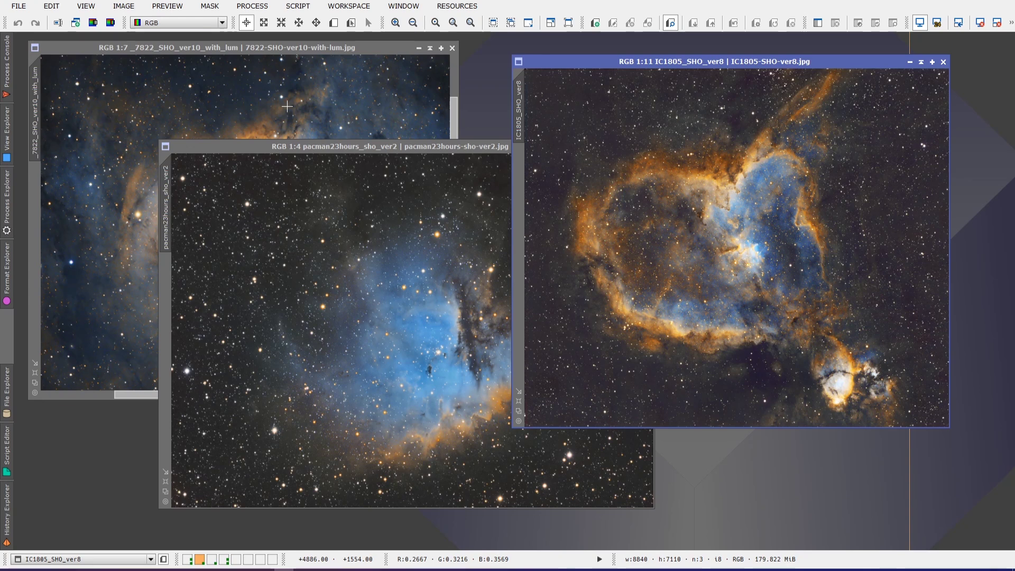
pyautogui.click(386, 147)
pyautogui.scroll(2, 484, 285)
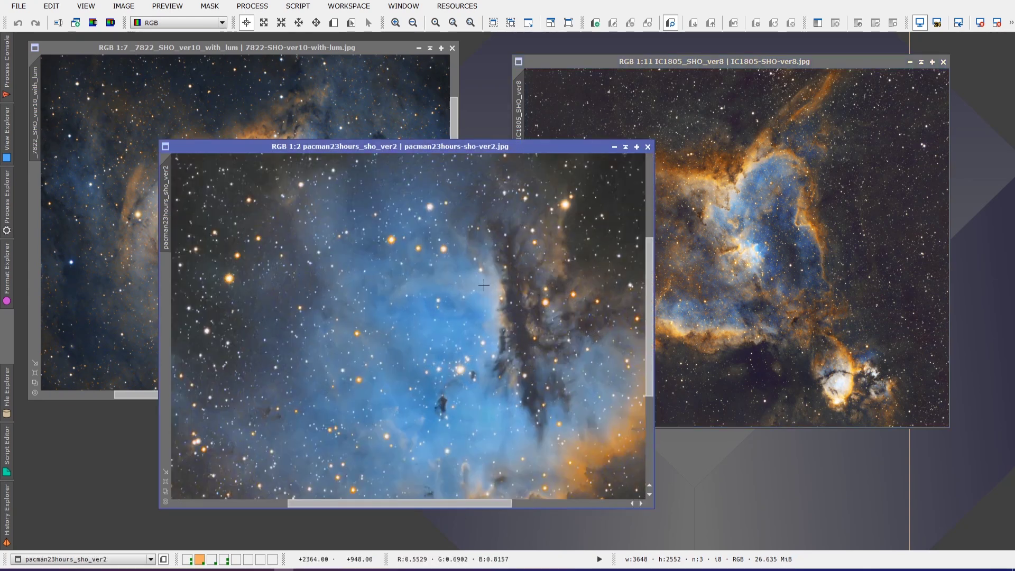
pyautogui.scroll(-1, 484, 285)
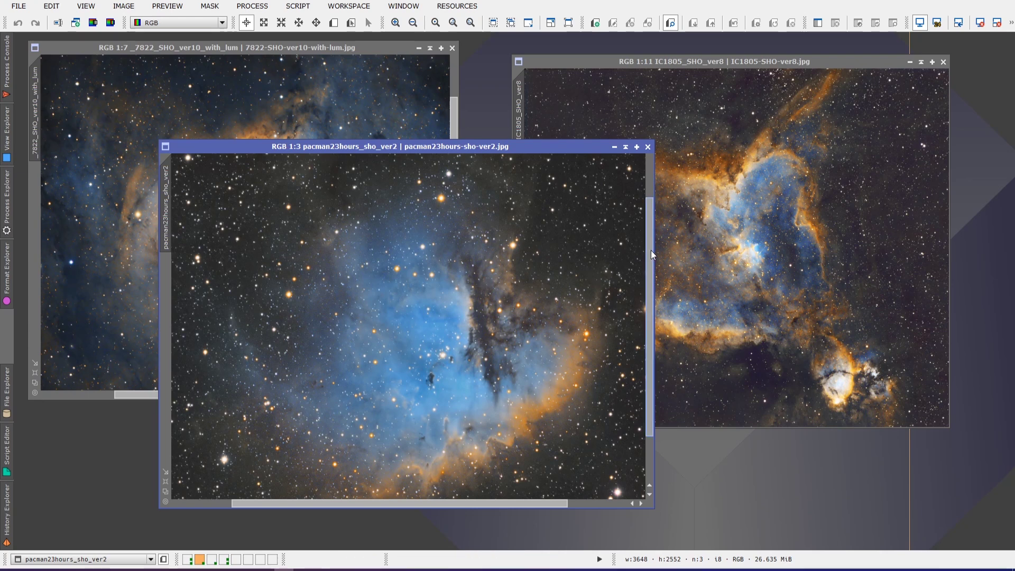
pyautogui.moveTo(651, 254); pyautogui.dragTo(652, 261)
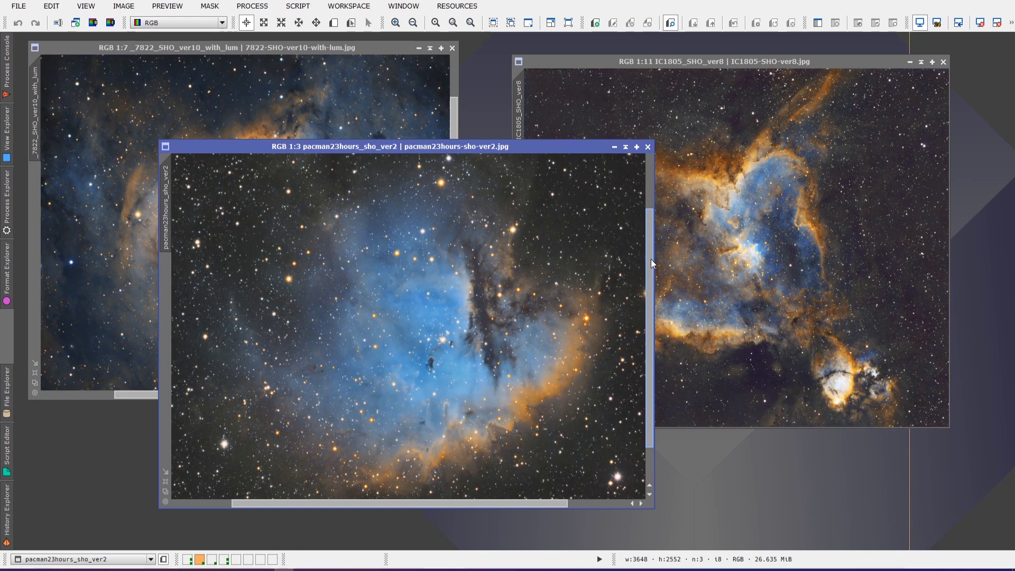
pyautogui.moveTo(652, 259); pyautogui.dragTo(652, 268)
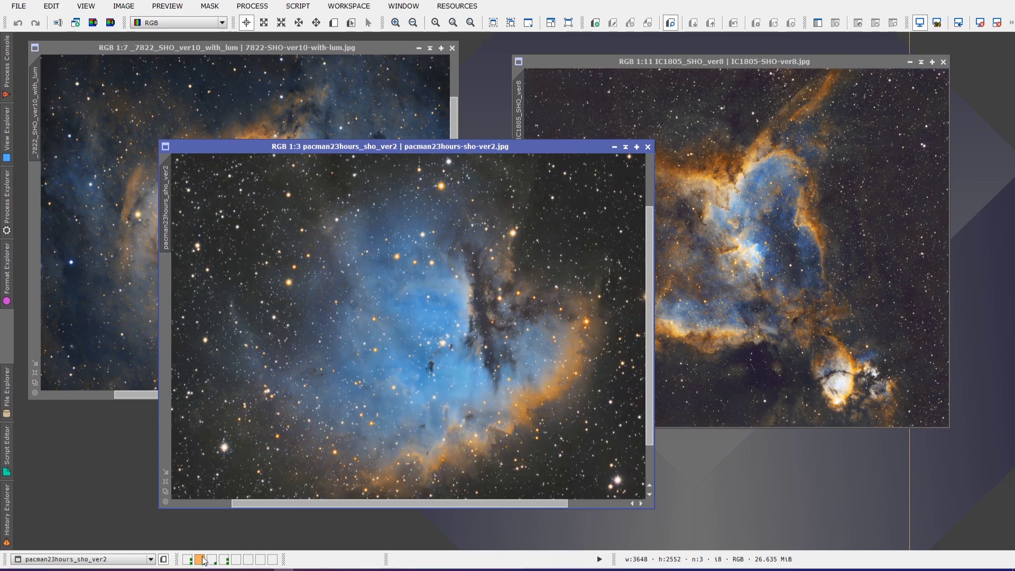
# Switch back to workspace 1 to show Image64 and Image64_clone side by side.
pyautogui.click(187, 560)
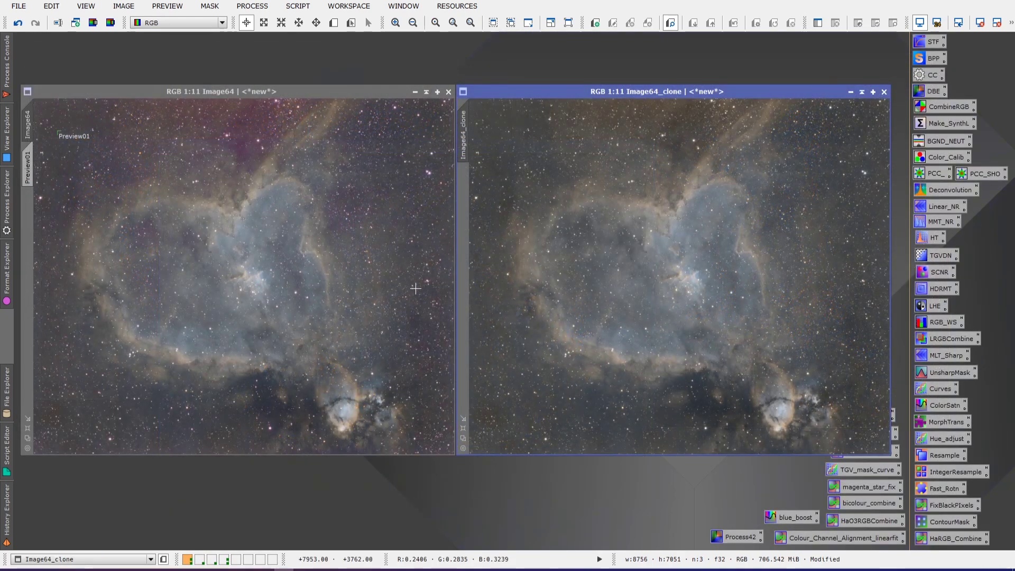